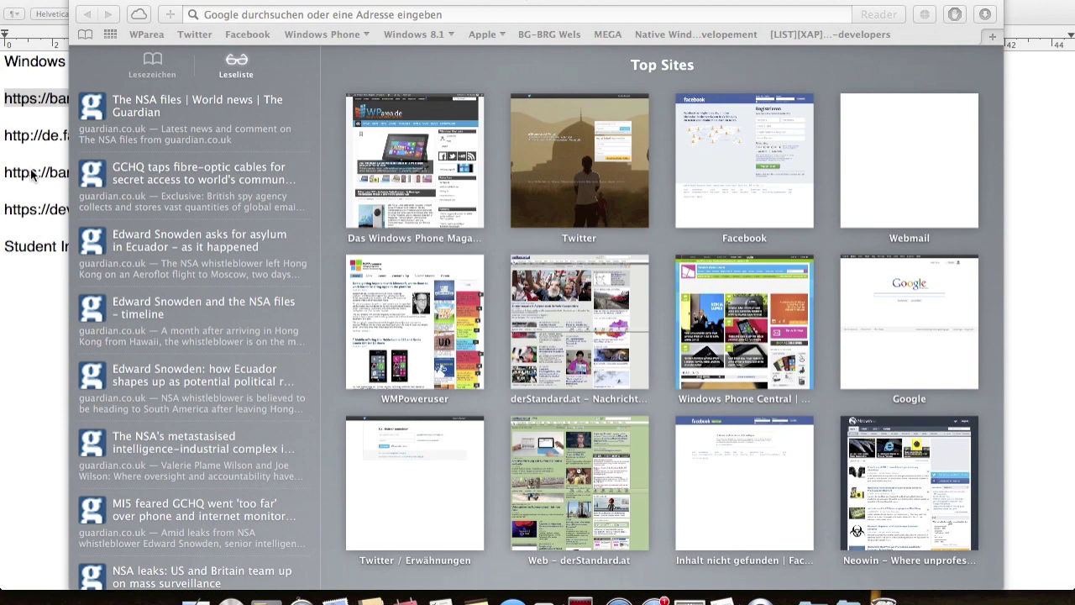
# - Load the banweb.kccd.edu/dev/default.html link from the TextEdit notes in Safari
pyautogui.click(36, 164)
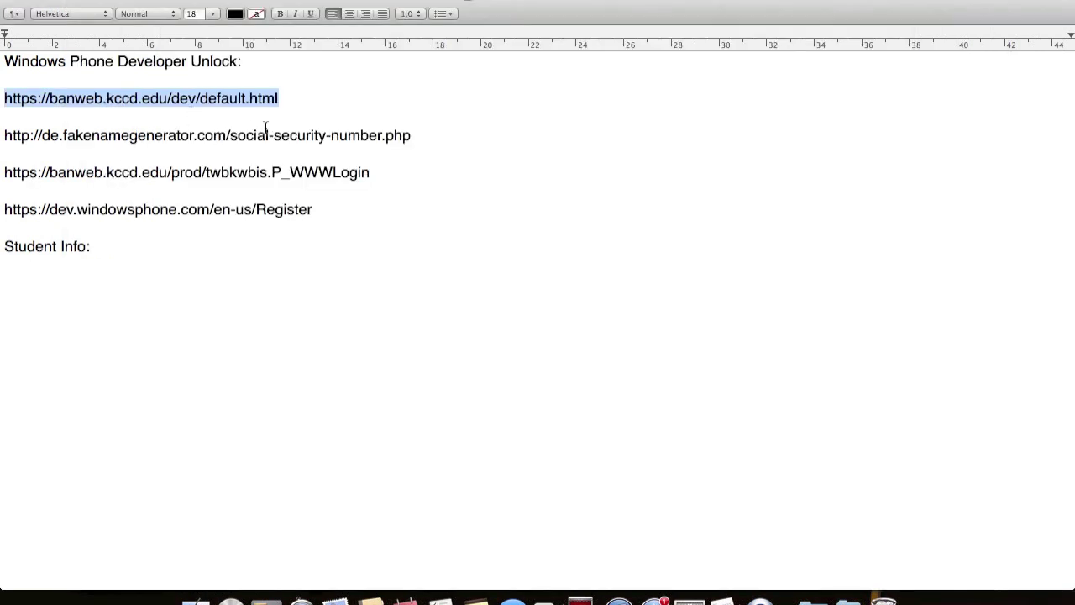
pyautogui.hotkey('ctrl', 'Up')
pyautogui.click(400, 168)
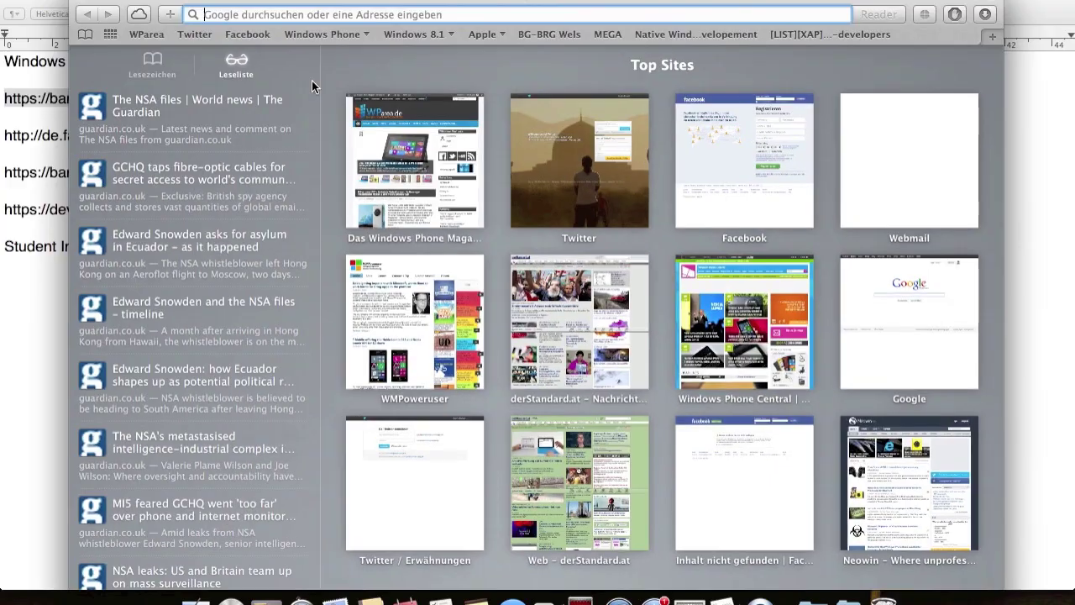
pyautogui.write('https://banweb.kccd.edu/dev/default.html')
pyautogui.press('Return')
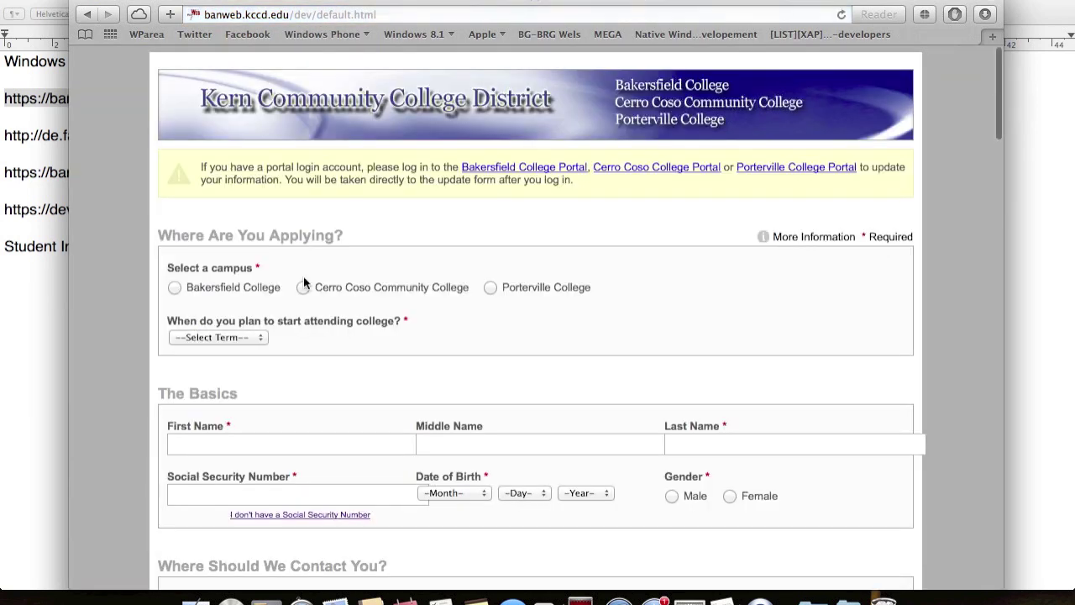
# - Apply to Bakersfield College for the Fall 2013 start term
pyautogui.click(240, 287)
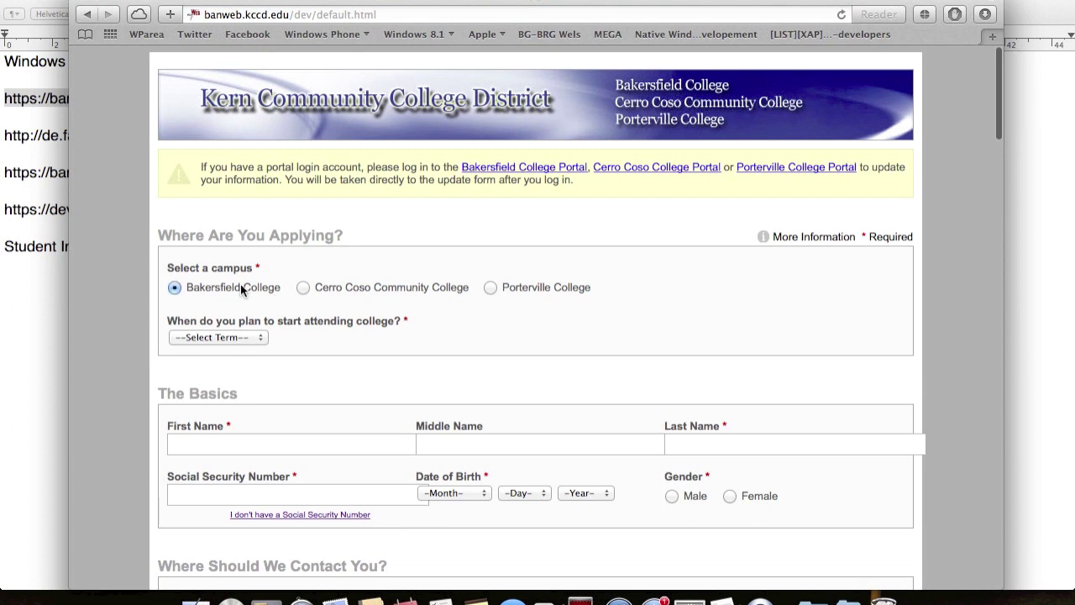
pyautogui.click(237, 339)
pyautogui.click(235, 364)
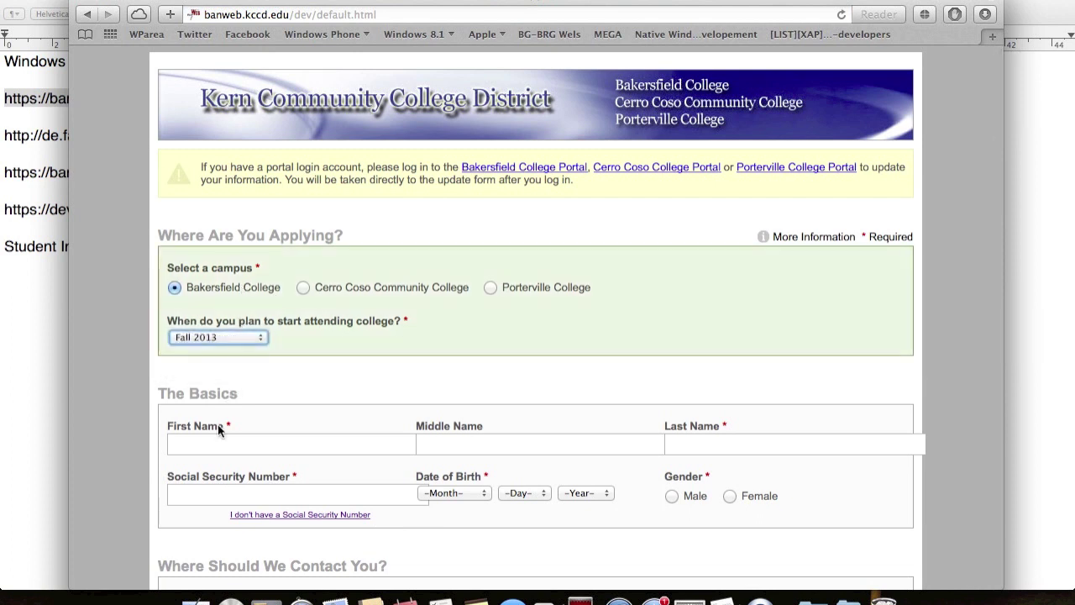
# - Enter the applicant's first and last name, focus the SSN field, then return to the notes
pyautogui.click(218, 442)
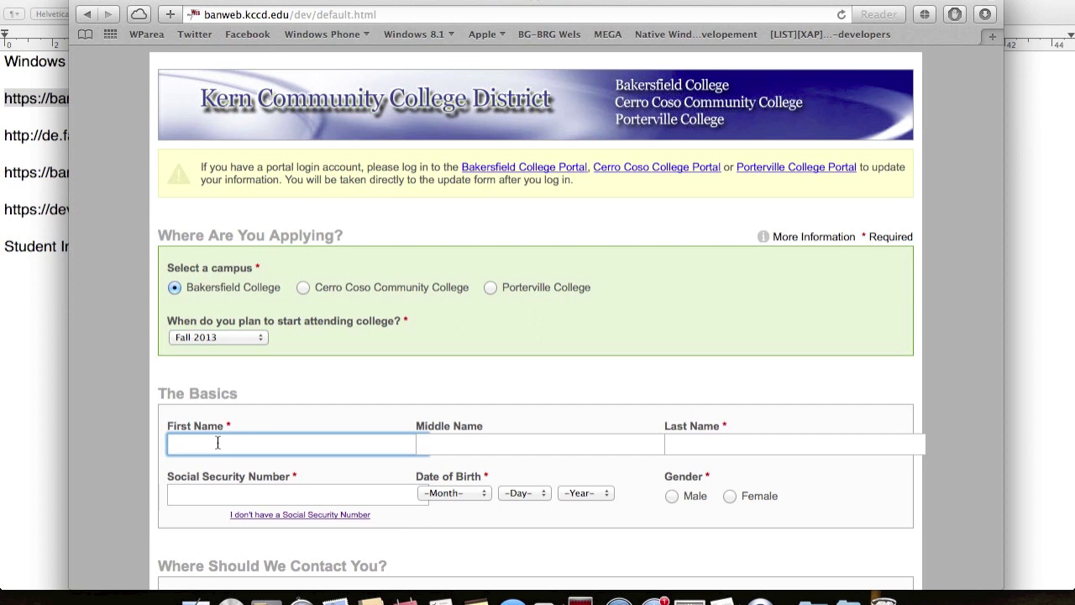
pyautogui.press('Tab')
pyautogui.press('Tab')
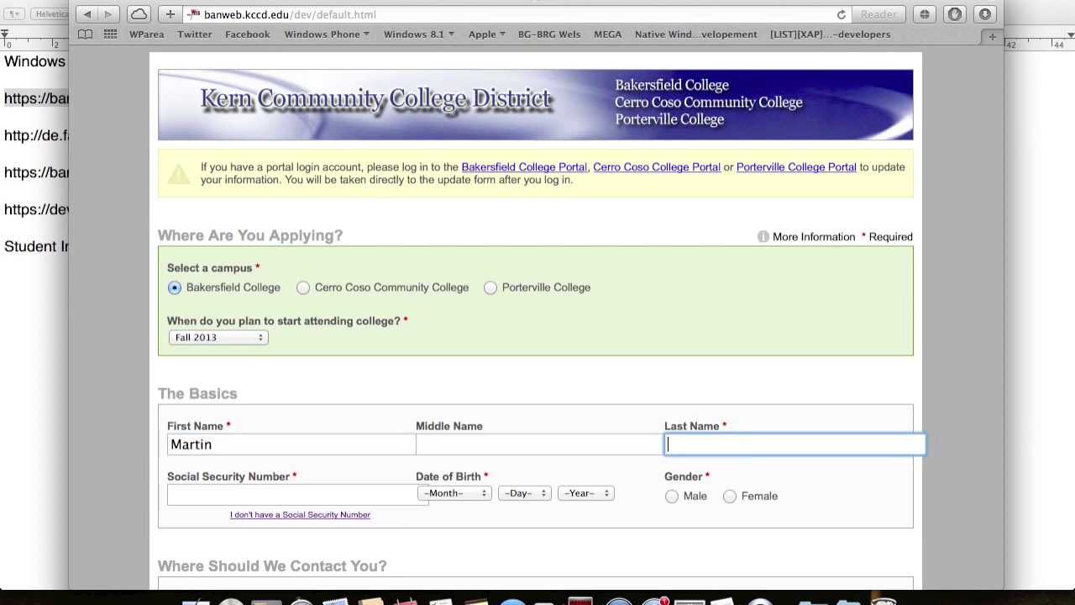
pyautogui.scroll(-2, 120, 465)
pyautogui.click(210, 438)
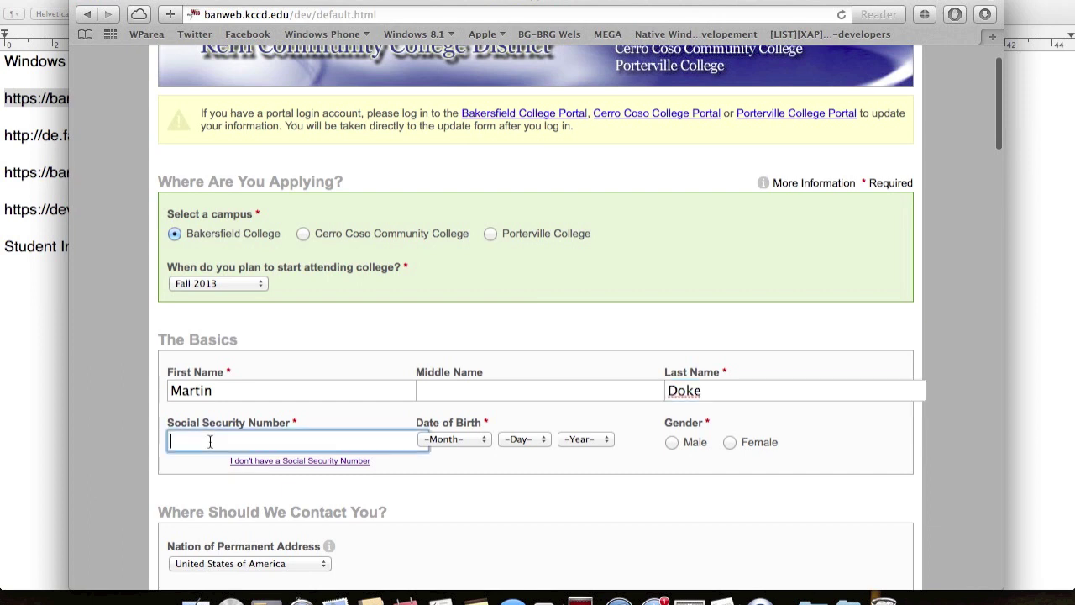
pyautogui.press('super+Tab')
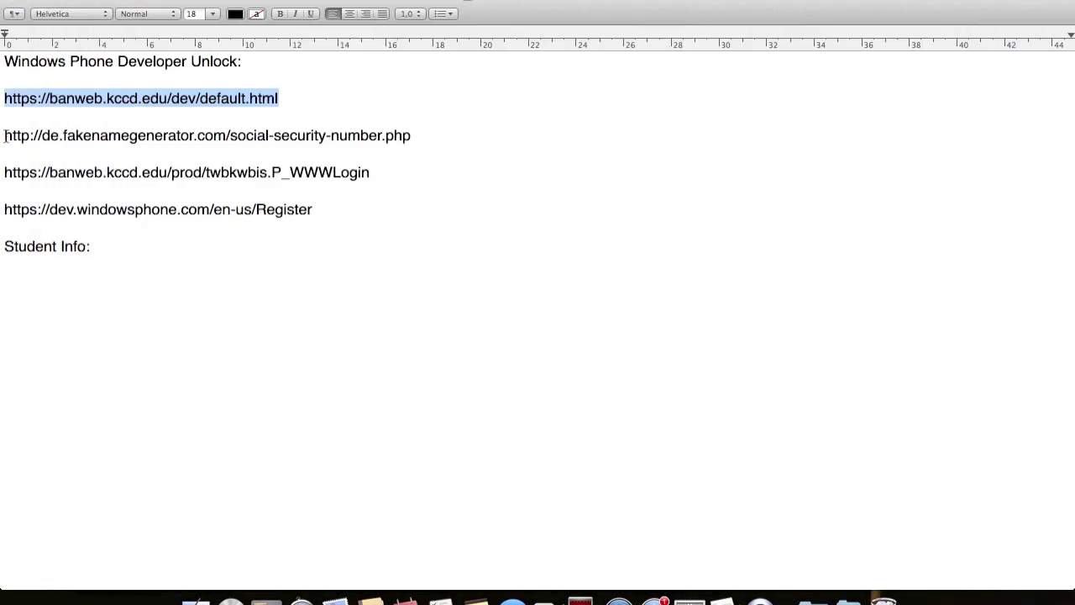
# - Load the fakenamegenerator SSN page from the link saved in the notes
pyautogui.moveTo(4, 135); pyautogui.dragTo(414, 132)
pyautogui.press('super+c')
pyautogui.hotkey('ctrl', 'Up')
pyautogui.click(434, 265)
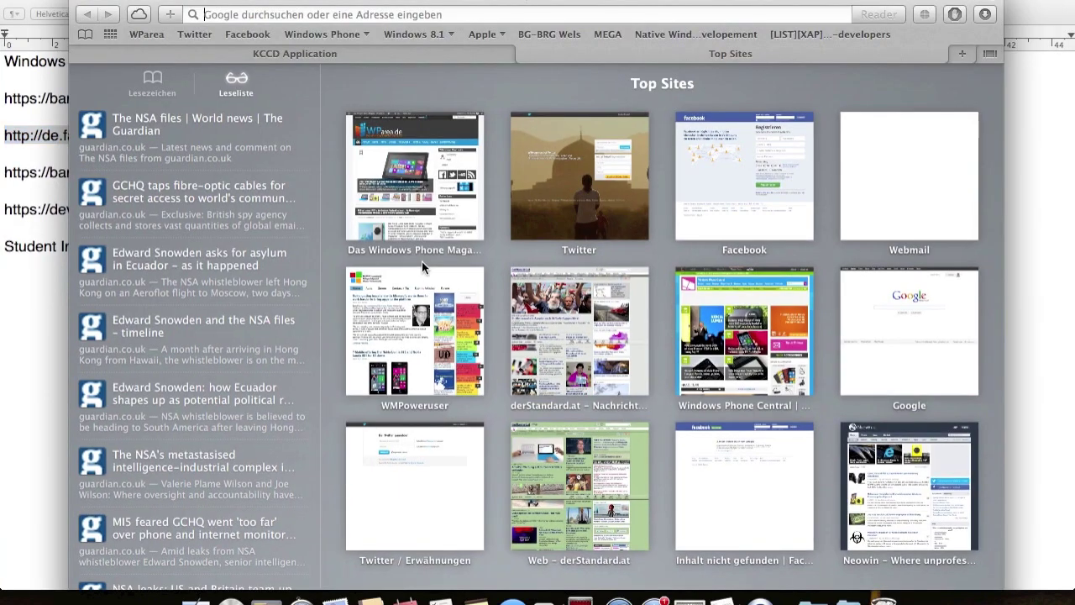
pyautogui.press('super+v')
pyautogui.press('Return')
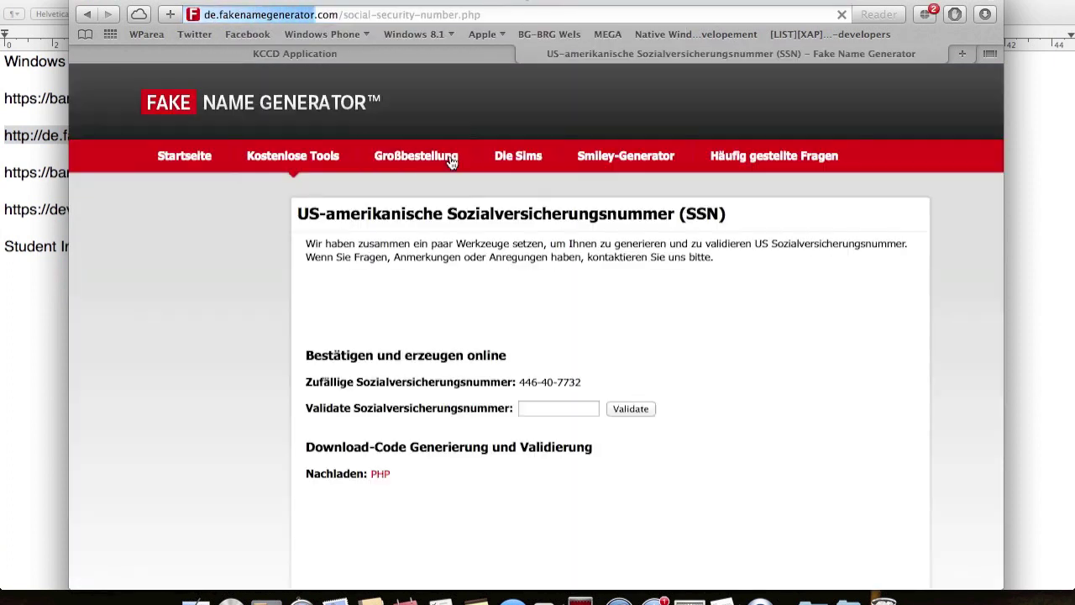
# - Validate a randomly generated SSN, then return to the KCCD Application tab
pyautogui.moveTo(517, 356); pyautogui.dragTo(582, 356)
pyautogui.click(552, 382)
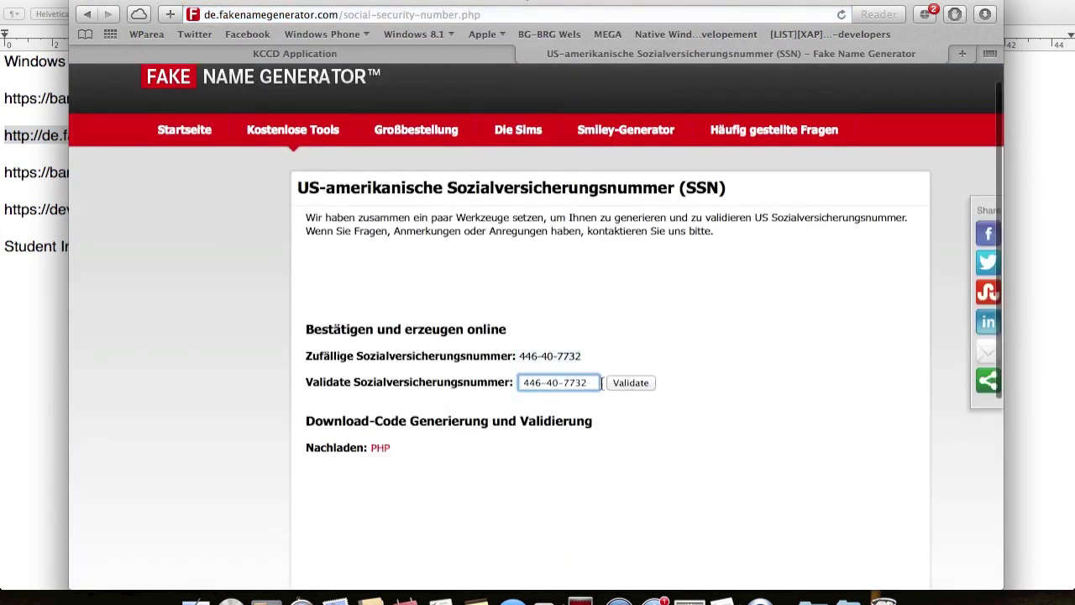
pyautogui.click(631, 383)
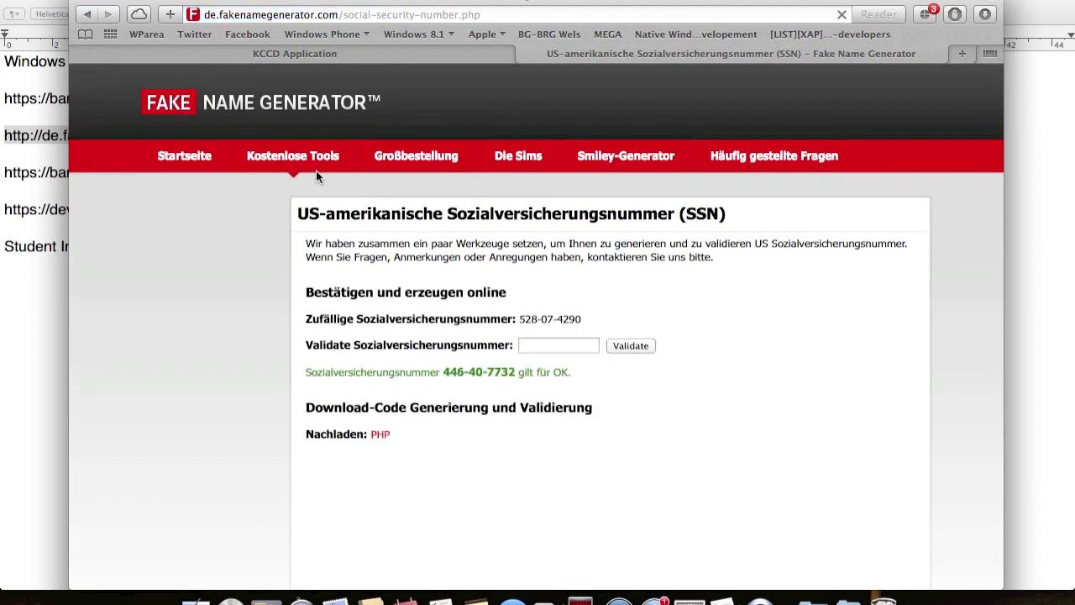
pyautogui.click(218, 53)
# - Remove the dashes from the pasted SSN and complete its digits
pyautogui.press('BackSpace')
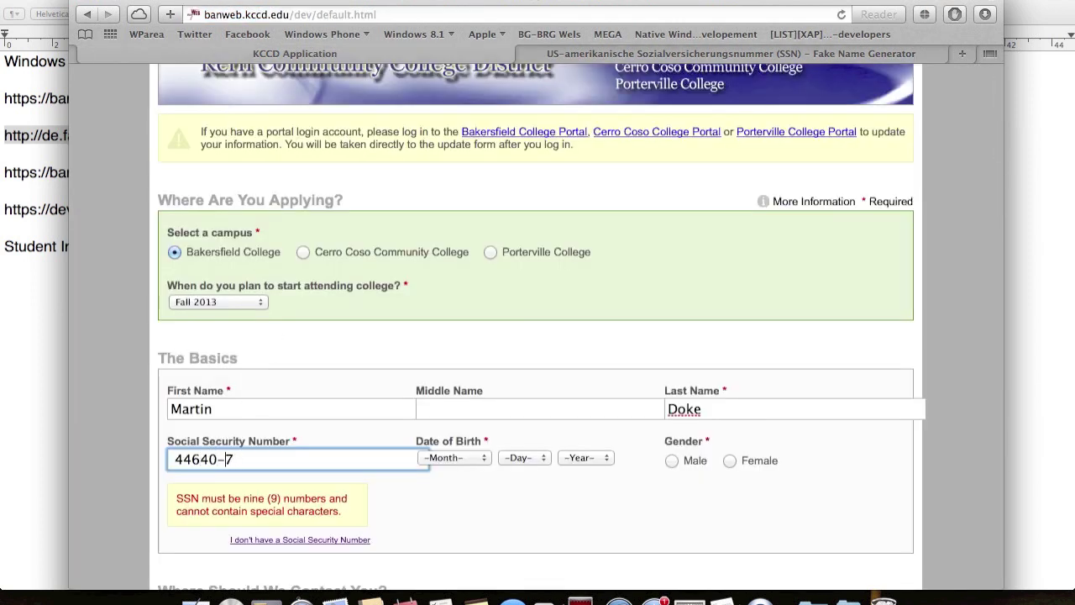
pyautogui.press('Right')
pyautogui.press('Right')
pyautogui.press('Right')
pyautogui.press('BackSpace')
pyautogui.write('22')
pyautogui.click(431, 453)
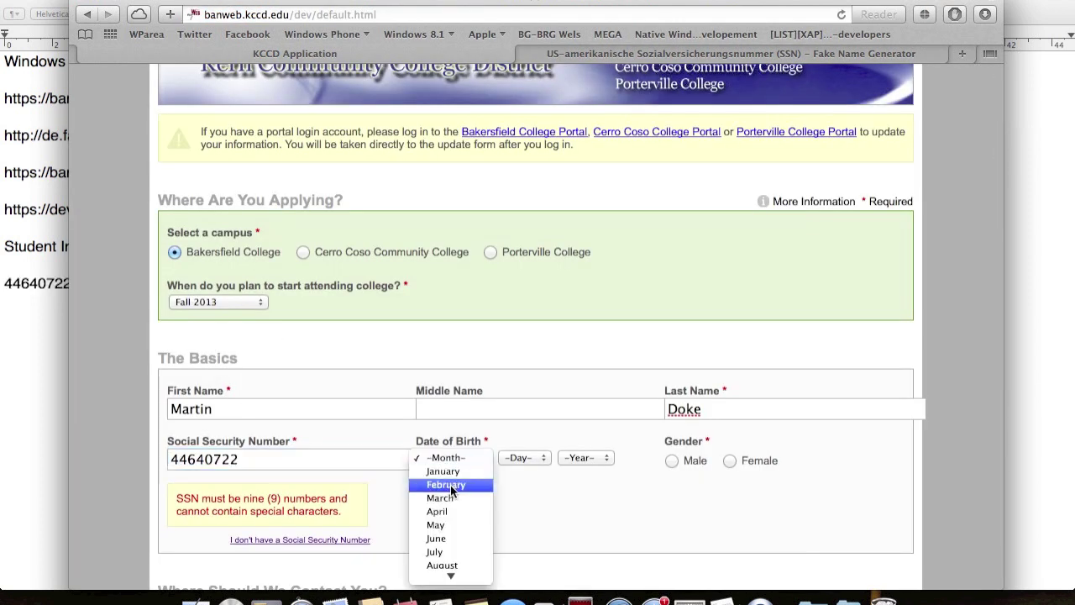
pyautogui.click(450, 487)
pyautogui.click(530, 459)
pyautogui.write('25')
pyautogui.press('Return')
pyautogui.click(592, 461)
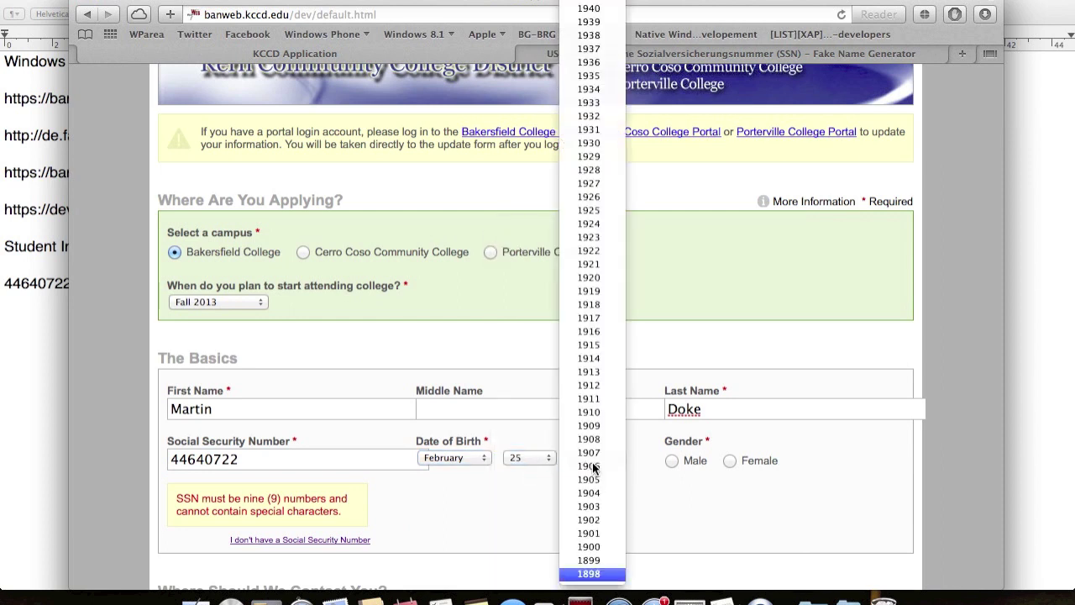
pyautogui.write('1990')
pyautogui.press('Return')
pyautogui.scroll(-1, 655, 460)
pyautogui.click(686, 458)
# - Enter the home street address and city, moving on to the ZIP field
pyautogui.scroll(-5, 685, 456)
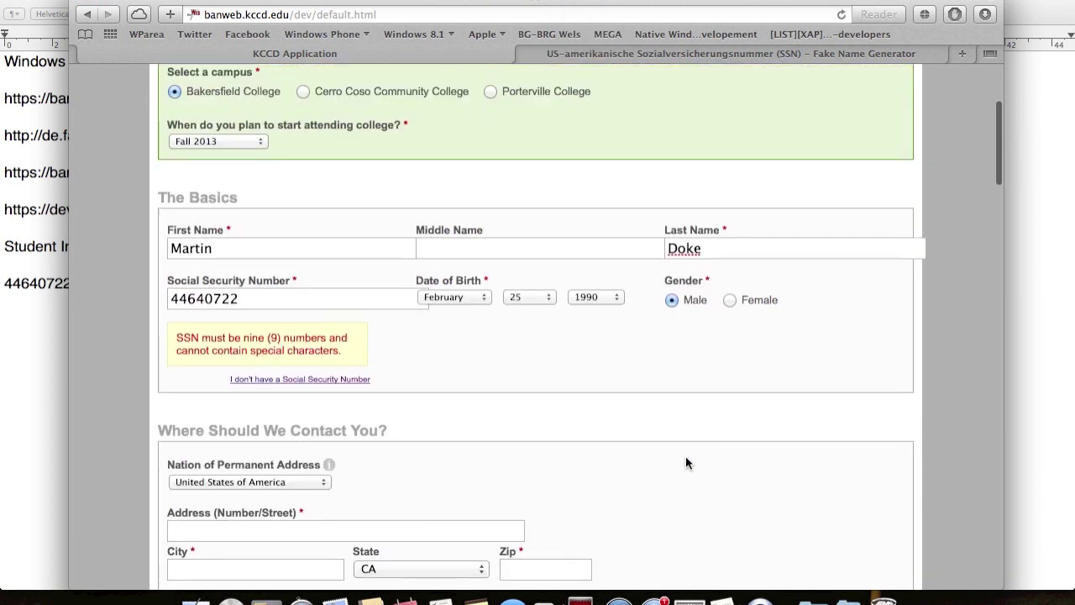
pyautogui.click(255, 473)
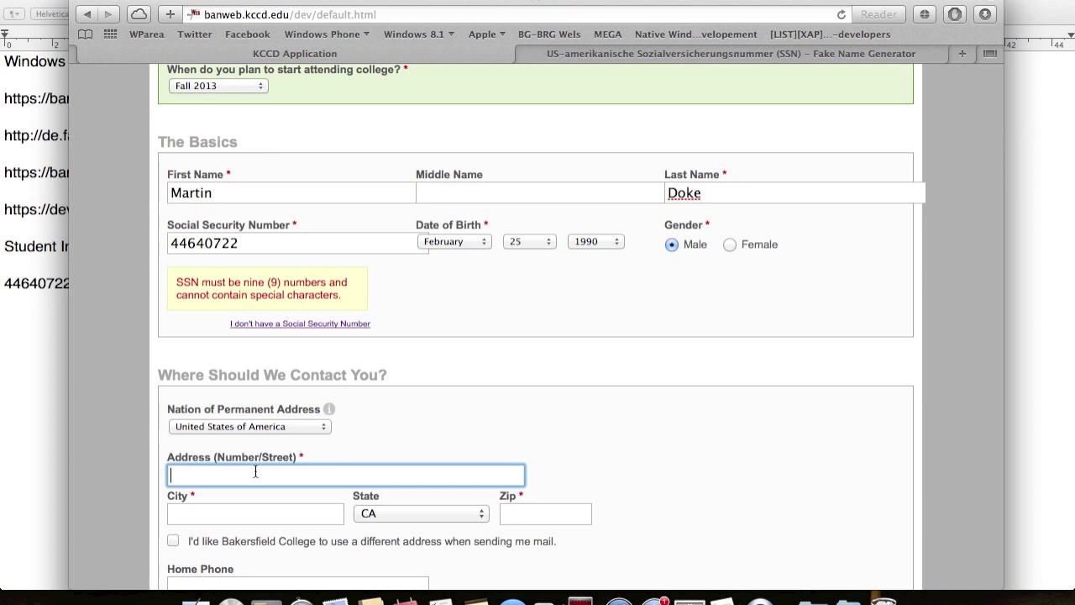
pyautogui.press('Tab')
pyautogui.write('Los Angeles')
pyautogui.press('Tab')
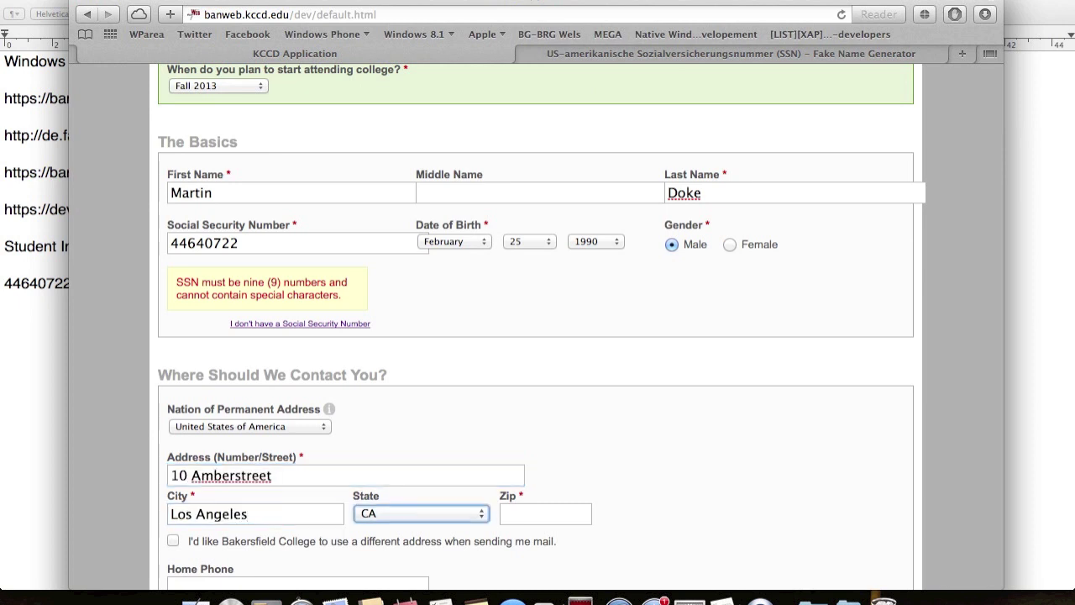
pyautogui.press('Tab')
# - Enter the ZIP code and answer the citizenship, residency, out-of-state and military questions
pyautogui.write('90001')
pyautogui.scroll(-10, 227, 424)
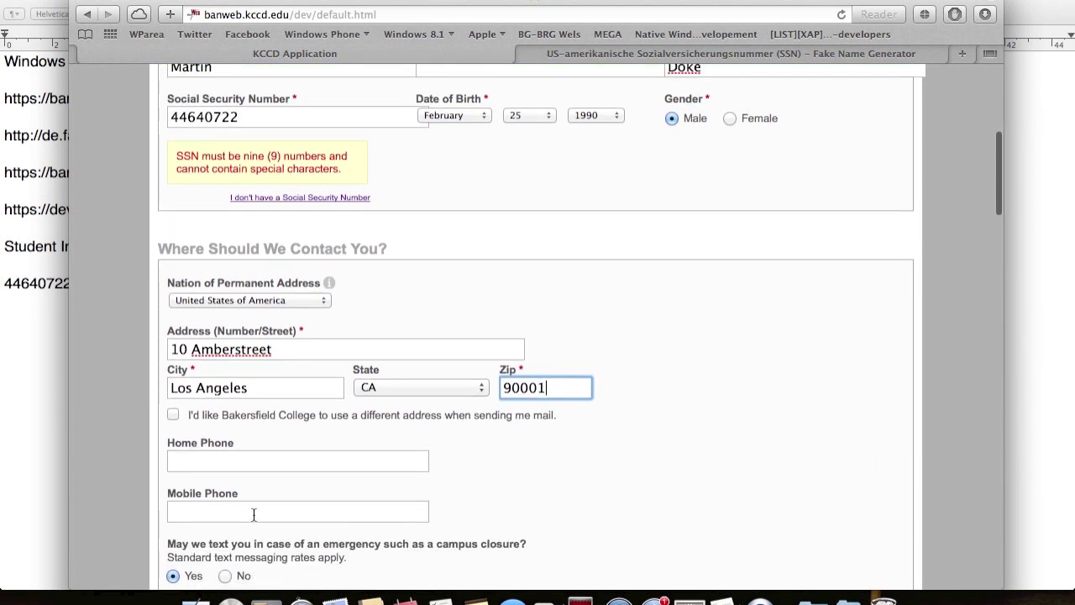
pyautogui.click(174, 333)
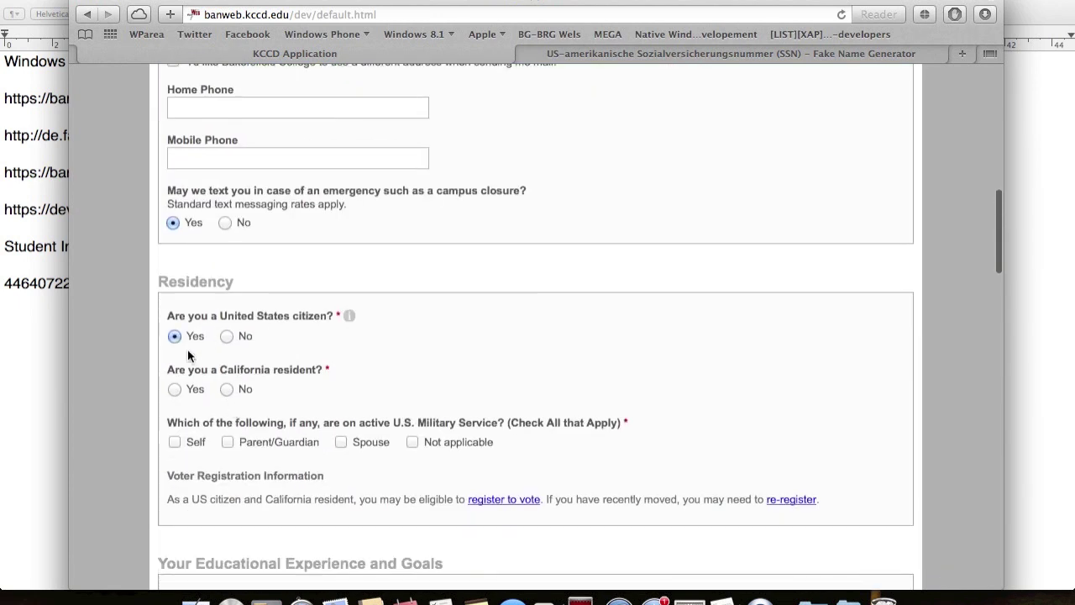
pyautogui.click(174, 386)
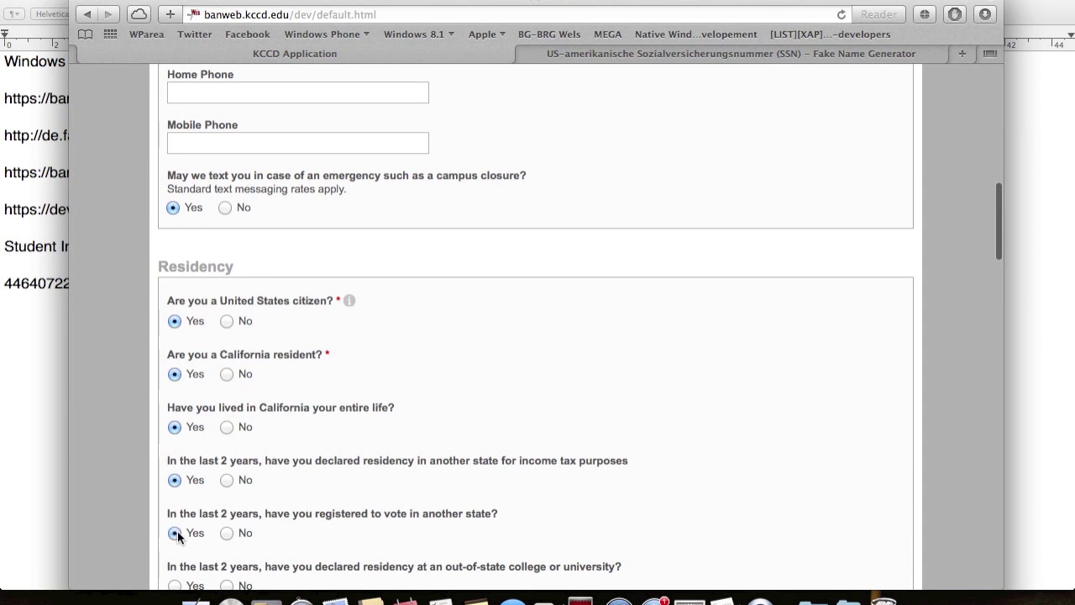
pyautogui.scroll(-1, 177, 536)
pyautogui.click(174, 543)
pyautogui.click(174, 489)
pyautogui.scroll(-3, 195, 426)
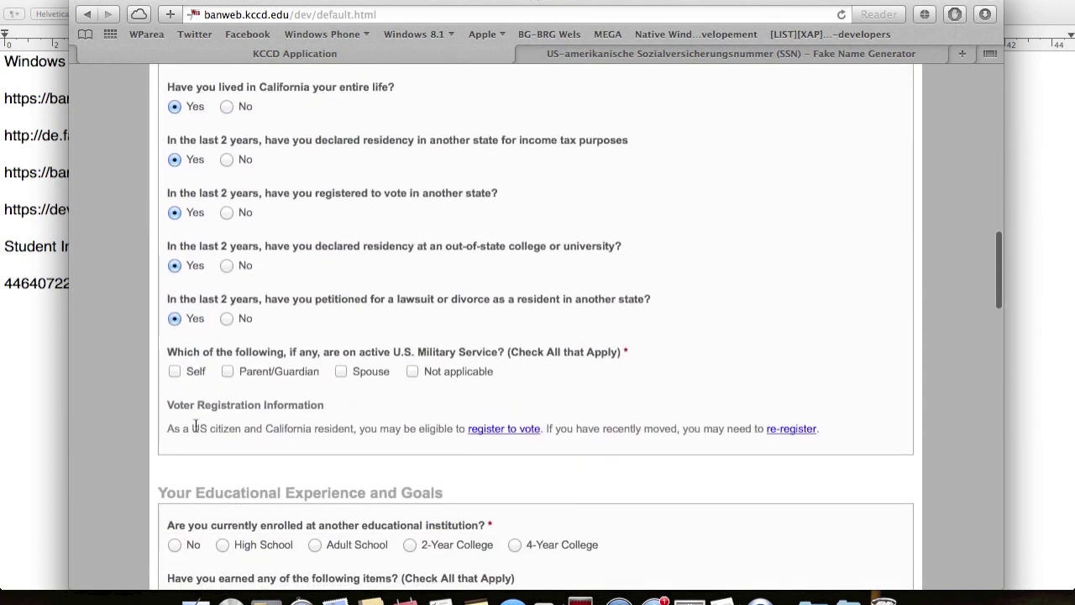
pyautogui.click(174, 370)
# - Mark current high school enrollment, graduating before attending, with Bakersfield as the school
pyautogui.scroll(-3, 191, 378)
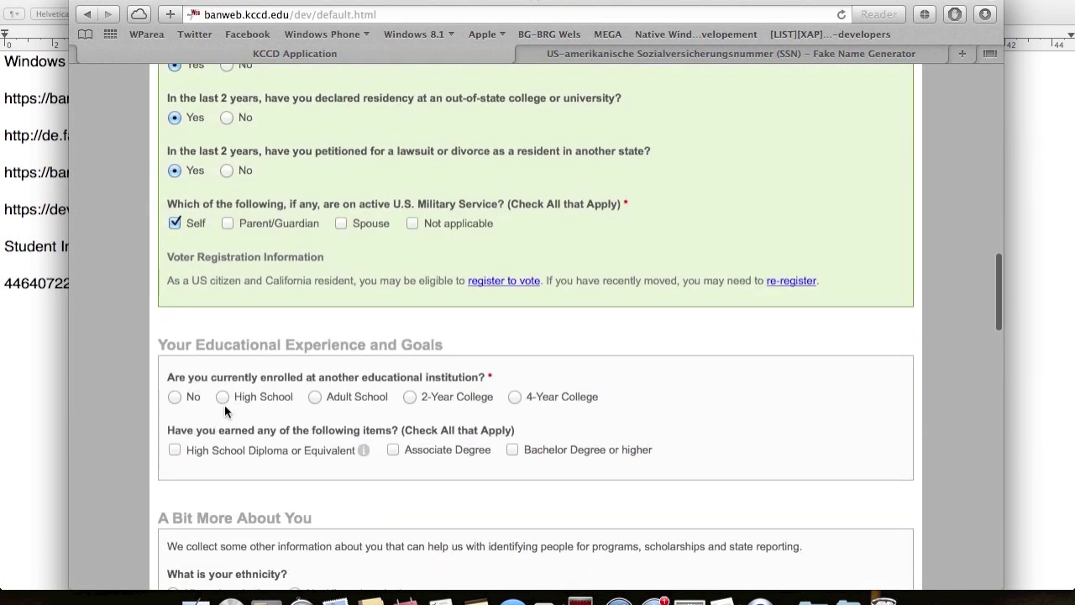
pyautogui.click(222, 397)
pyautogui.click(191, 452)
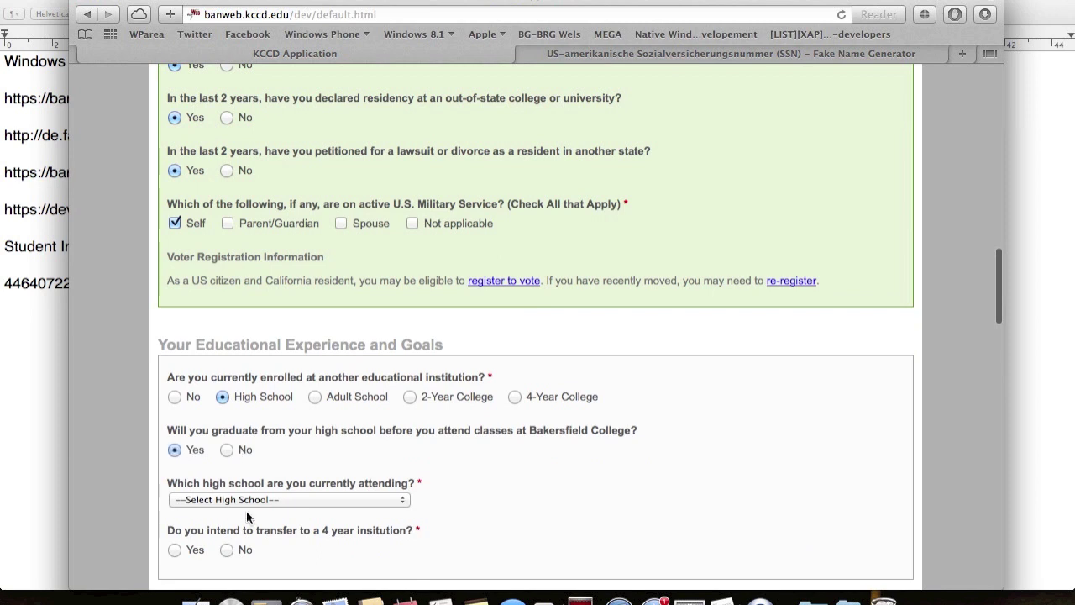
pyautogui.scroll(-1, 246, 508)
pyautogui.click(246, 482)
pyautogui.click(246, 502)
# - Answer No to transfer and choose a Certificate goal in Auto Engine Overhaul
pyautogui.scroll(-1, 239, 497)
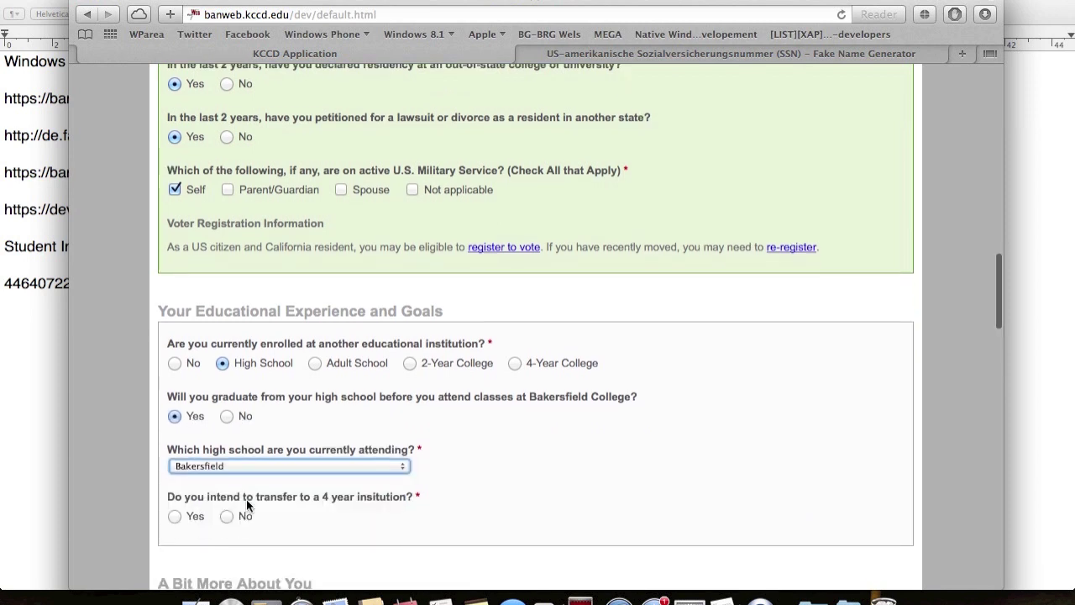
pyautogui.click(187, 490)
pyautogui.scroll(-2, 187, 490)
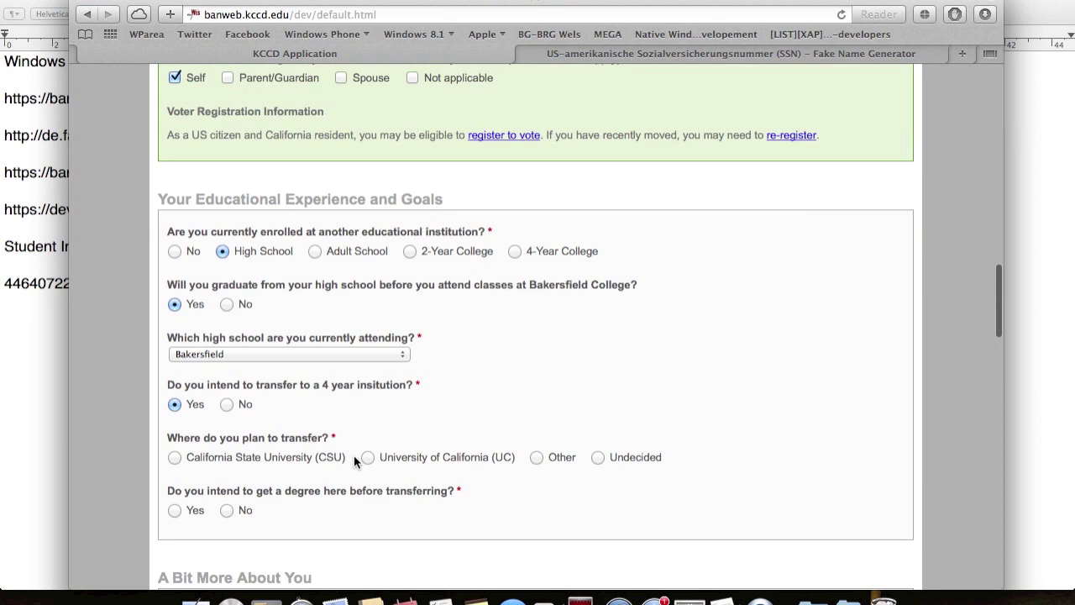
pyautogui.click(227, 404)
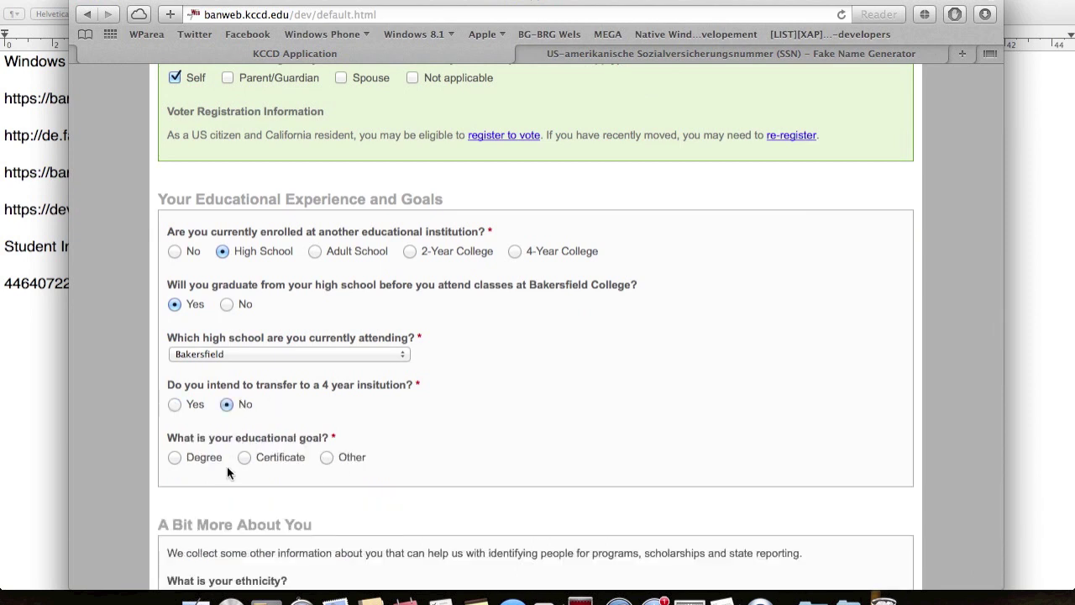
pyautogui.click(244, 457)
pyautogui.scroll(-2, 250, 463)
pyautogui.click(250, 463)
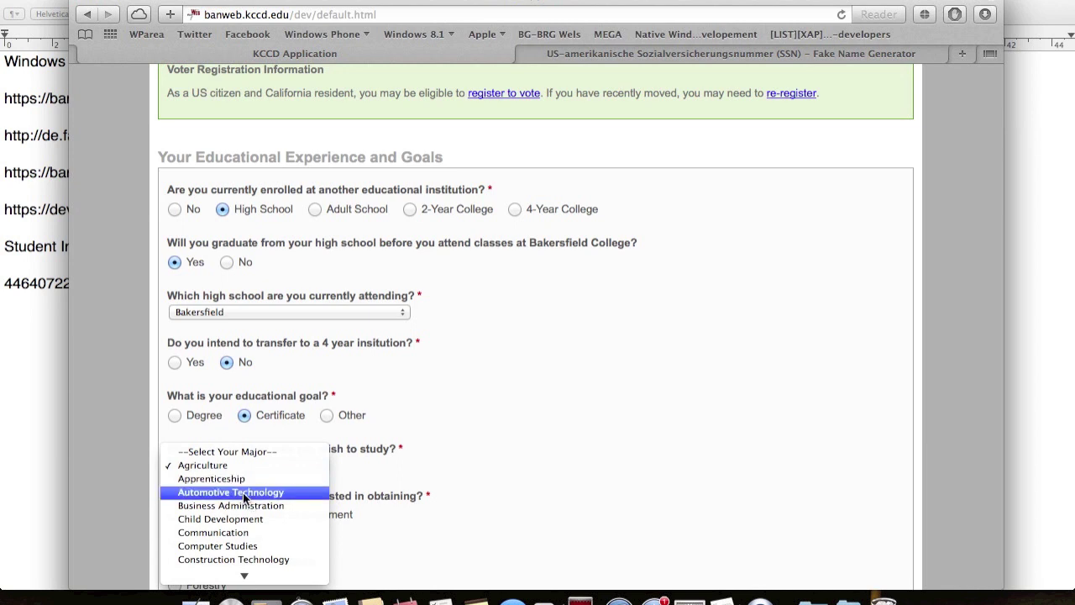
pyautogui.press('Escape')
pyautogui.scroll(-2, 243, 532)
pyautogui.scroll(-3, 244, 504)
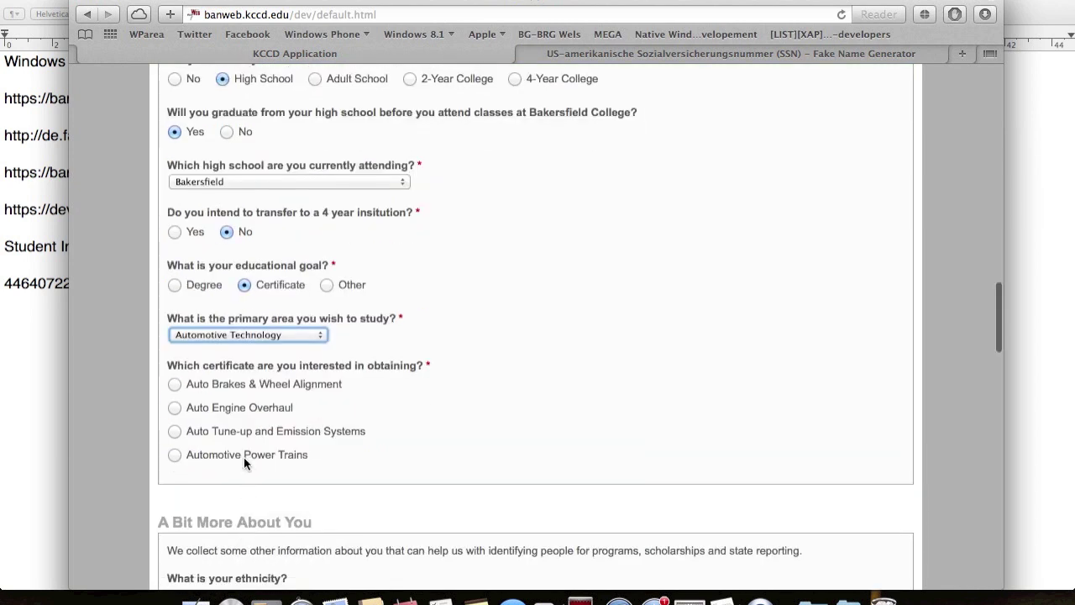
pyautogui.click(239, 405)
# - Set ethnicity to Not Hispanic or Latino
pyautogui.scroll(-6, 239, 406)
pyautogui.scroll(-2, 239, 407)
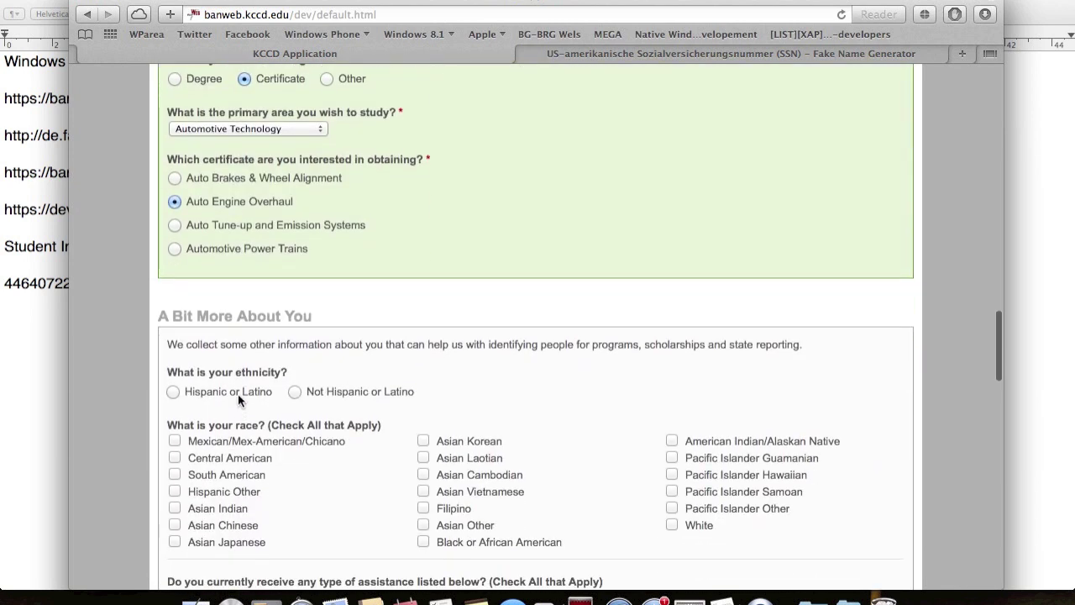
pyautogui.click(312, 392)
pyautogui.scroll(-5, 173, 544)
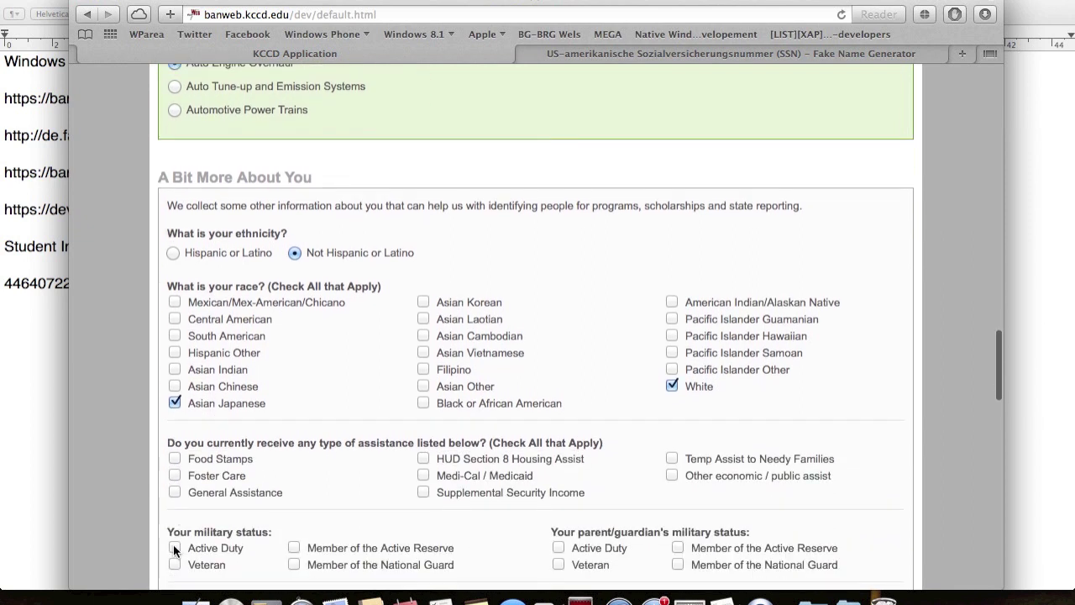
pyautogui.scroll(-9, 204, 436)
# - Set Parent 1 to High school graduate, Parent 2 to did not graduate, homemaker No, English language
pyautogui.click(246, 401)
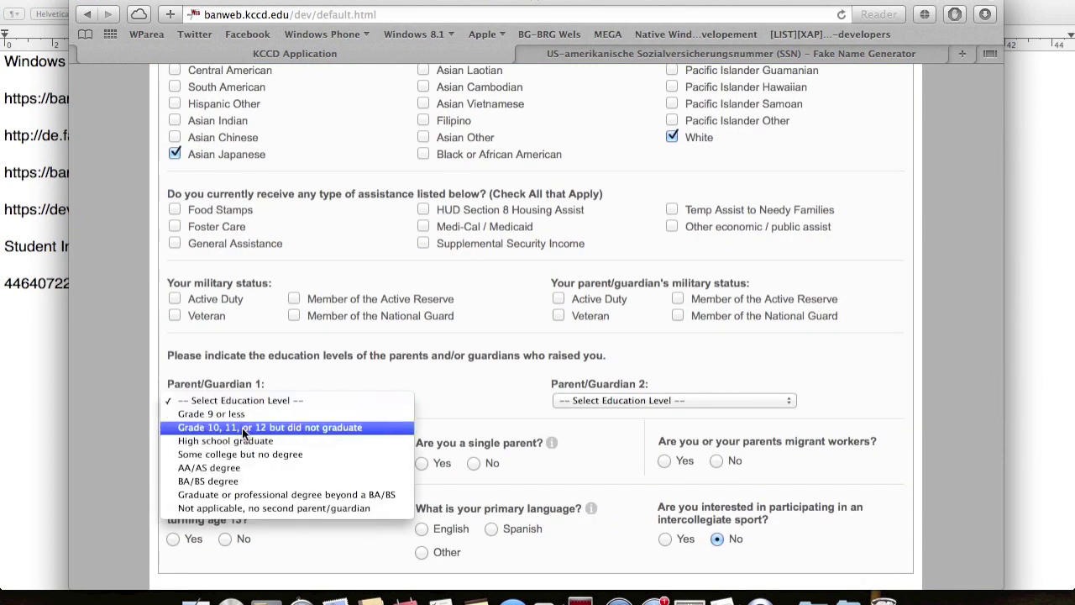
pyautogui.click(240, 438)
pyautogui.click(567, 399)
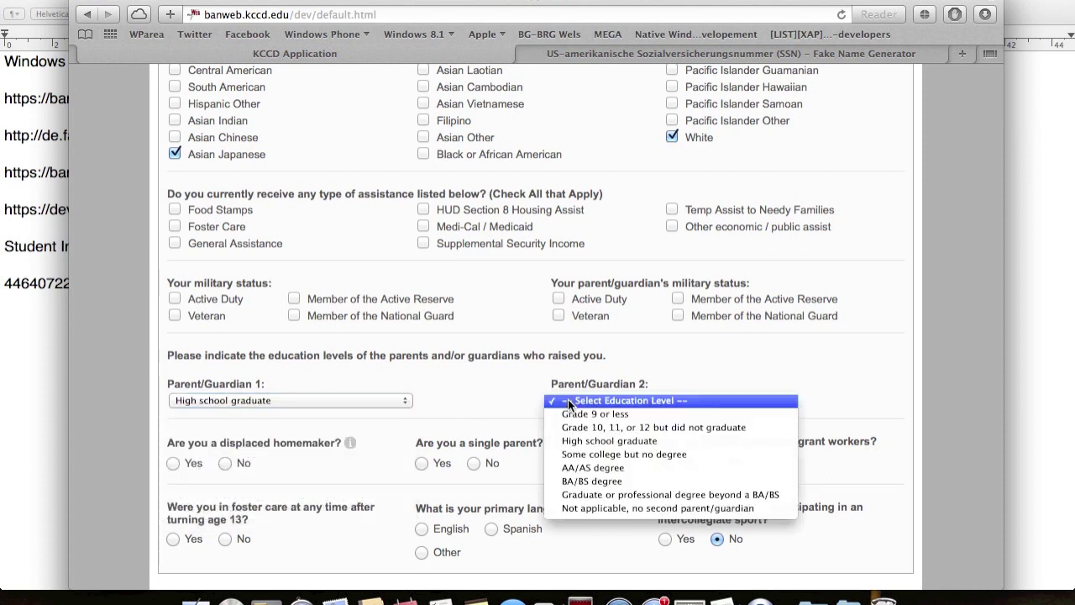
pyautogui.click(573, 426)
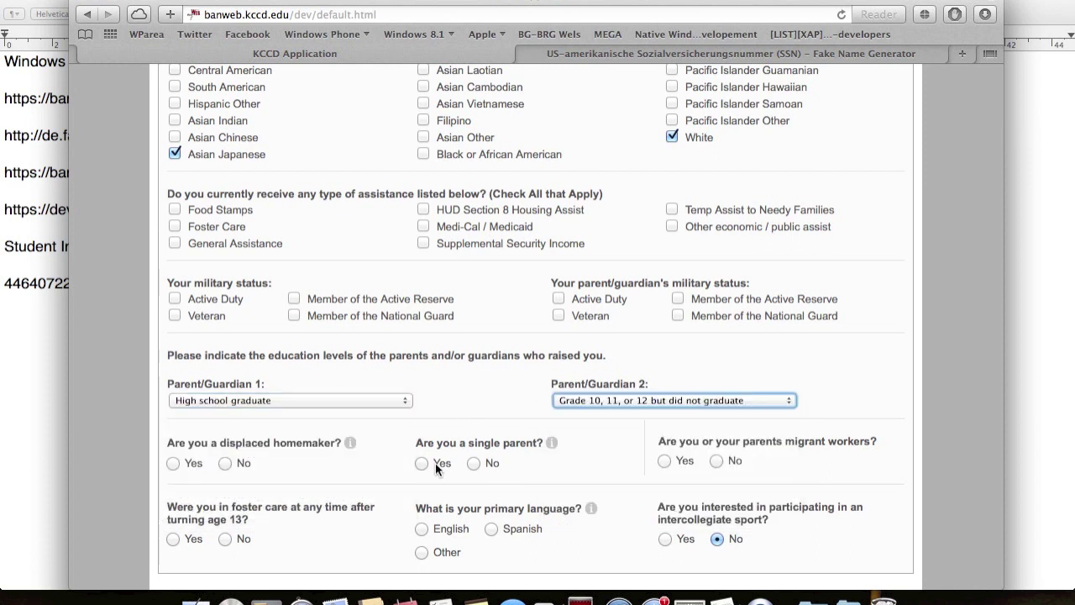
pyautogui.click(250, 464)
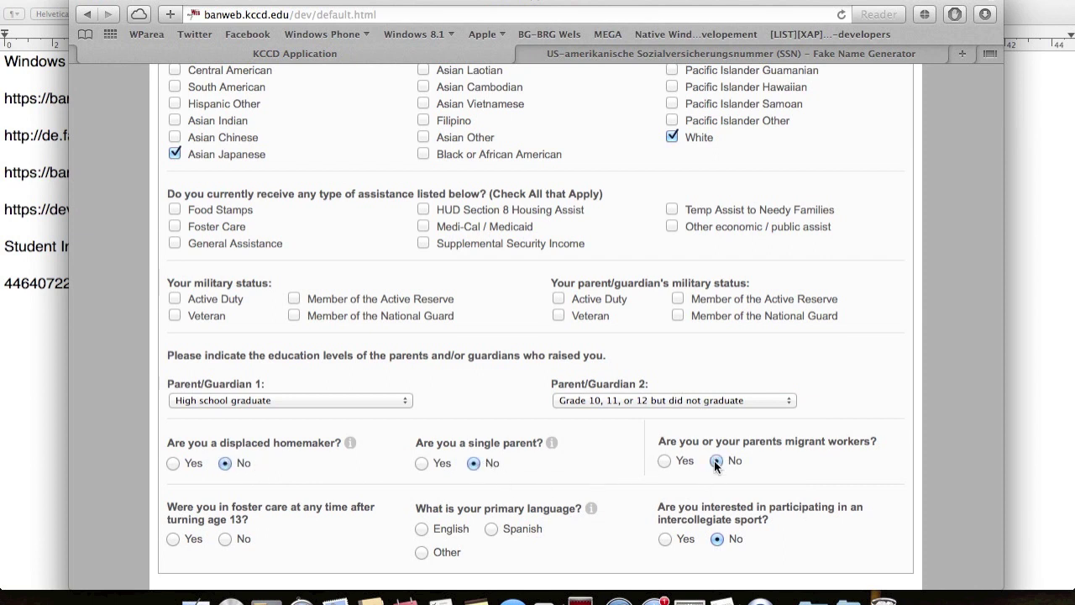
pyautogui.click(471, 529)
pyautogui.click(242, 539)
pyautogui.scroll(-4, 243, 538)
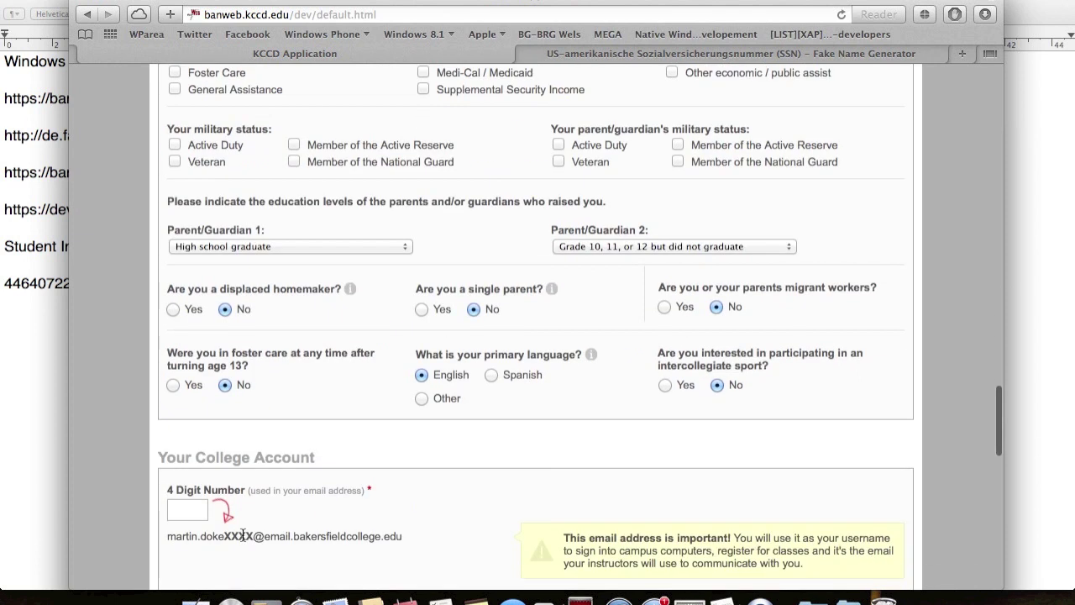
pyautogui.scroll(-2, 242, 534)
pyautogui.click(194, 454)
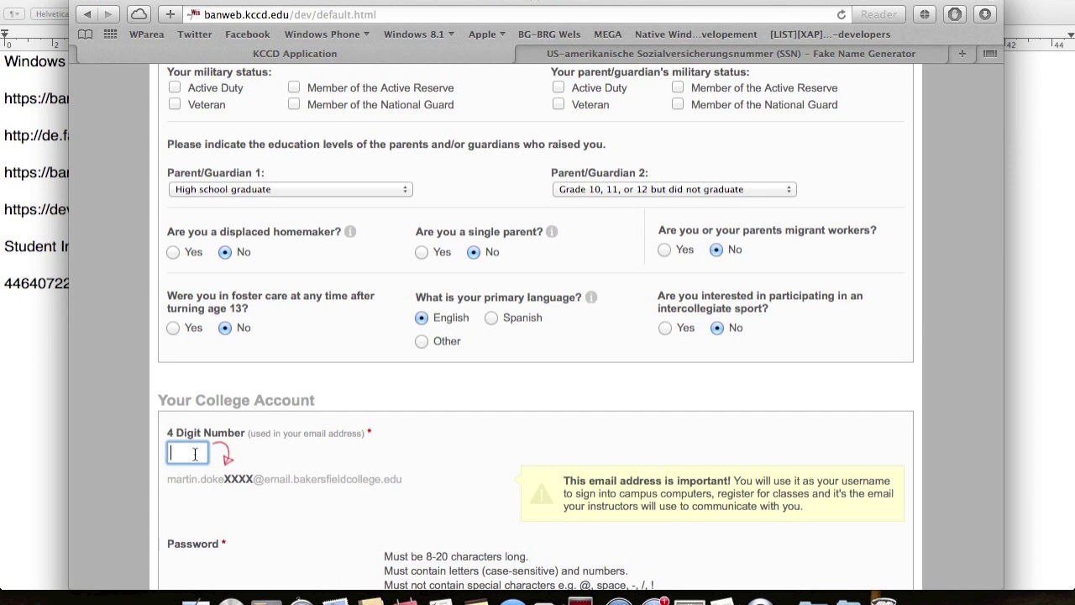
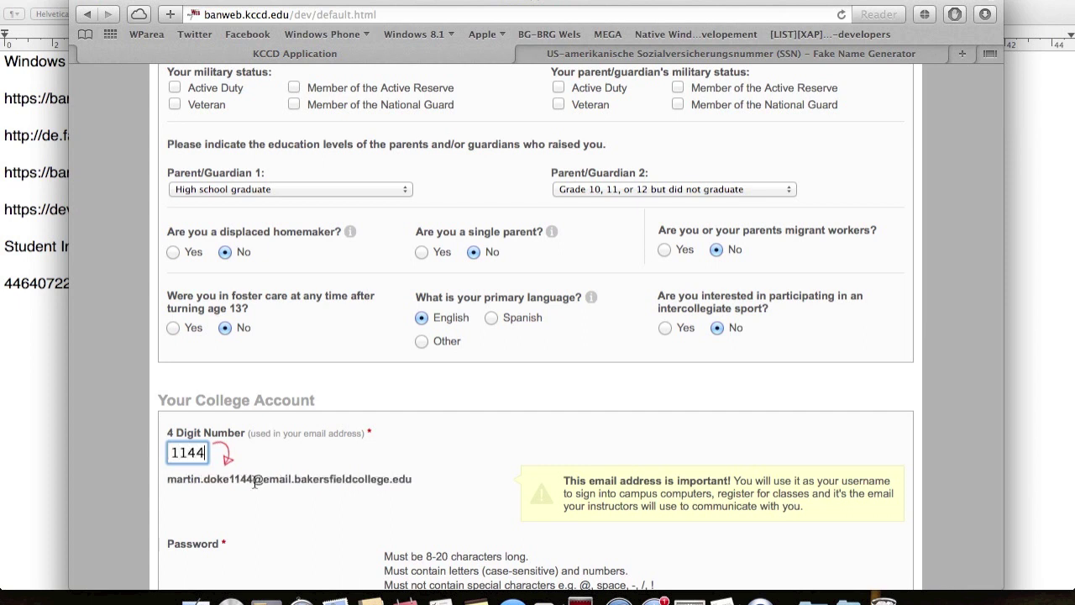
# - Copy the generated college email address into the TextEdit notes
pyautogui.scroll(-2, 256, 485)
pyautogui.scroll(-1, 253, 481)
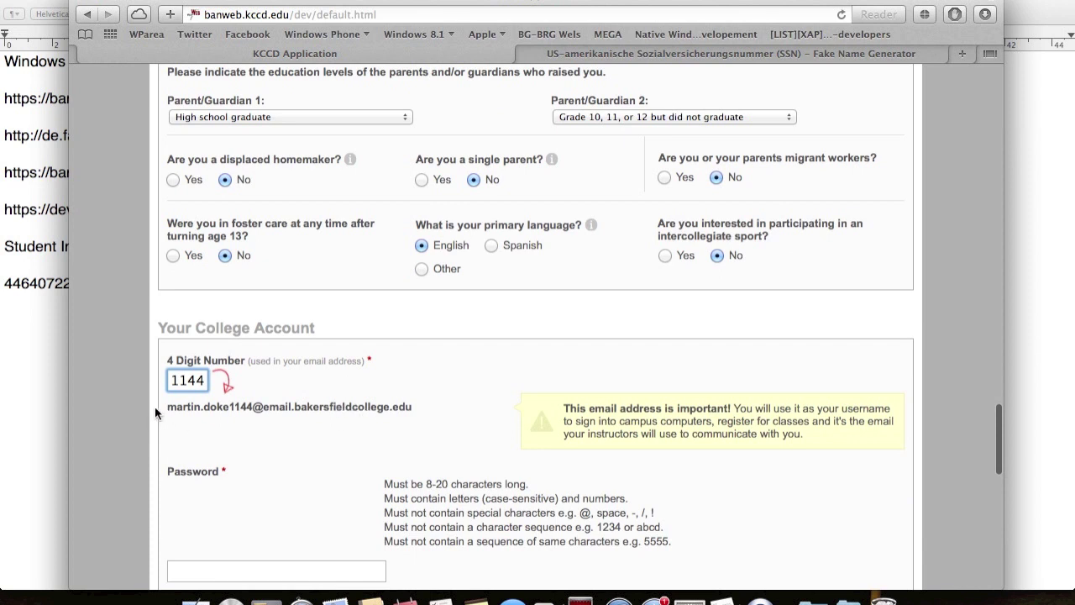
pyautogui.moveTo(165, 409); pyautogui.dragTo(417, 410)
pyautogui.press('super+c')
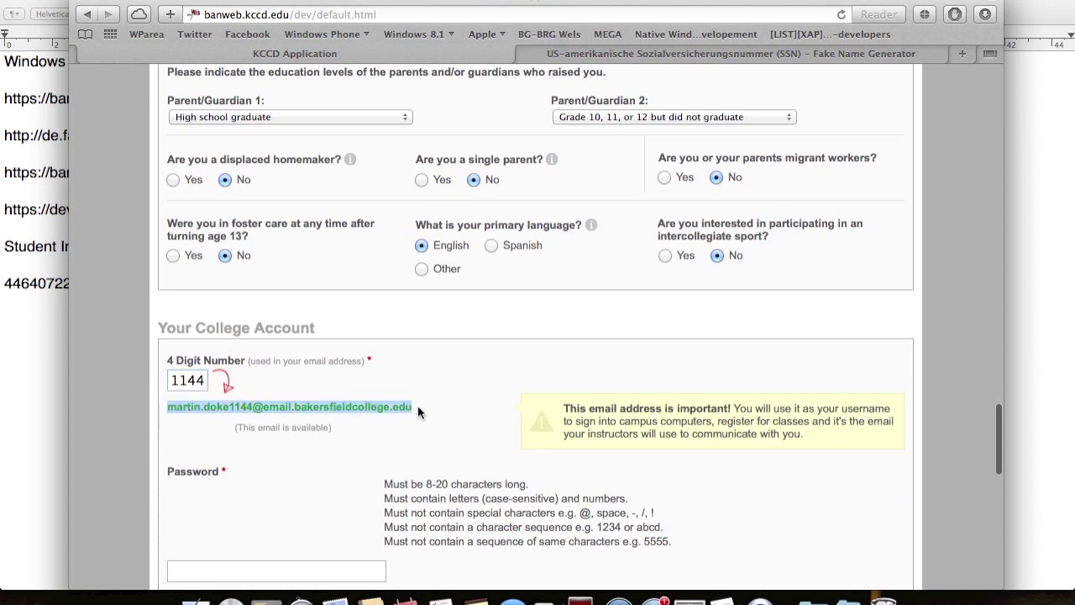
pyautogui.press('super+Tab')
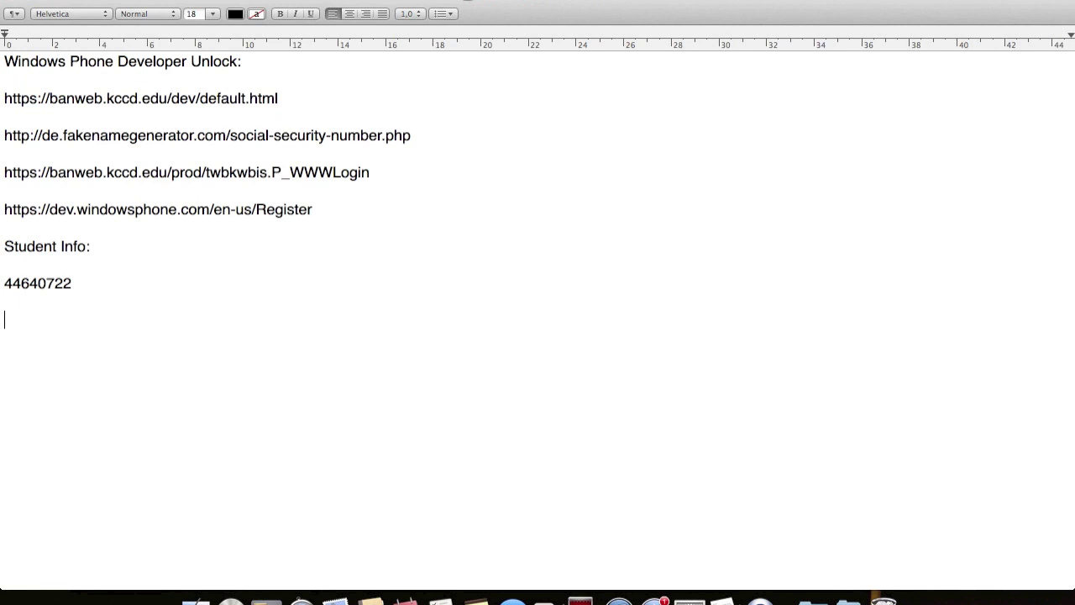
pyautogui.press('super+v')
# - Back in the form, enter the account password
pyautogui.press('super+Tab')
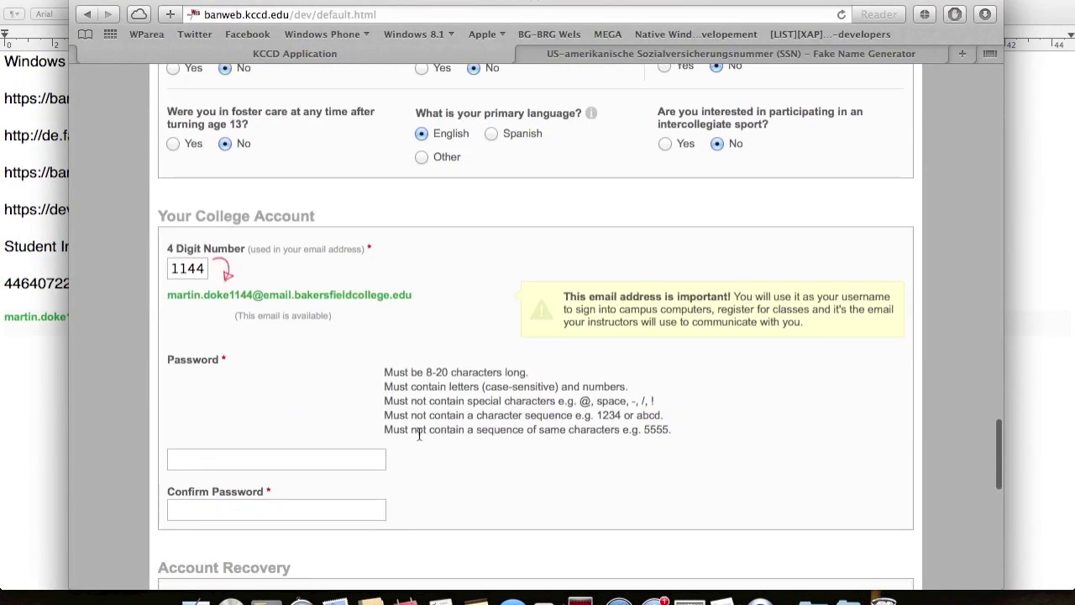
pyautogui.press('Tab')
pyautogui.write('••••••••••')
pyautogui.press('Tab')
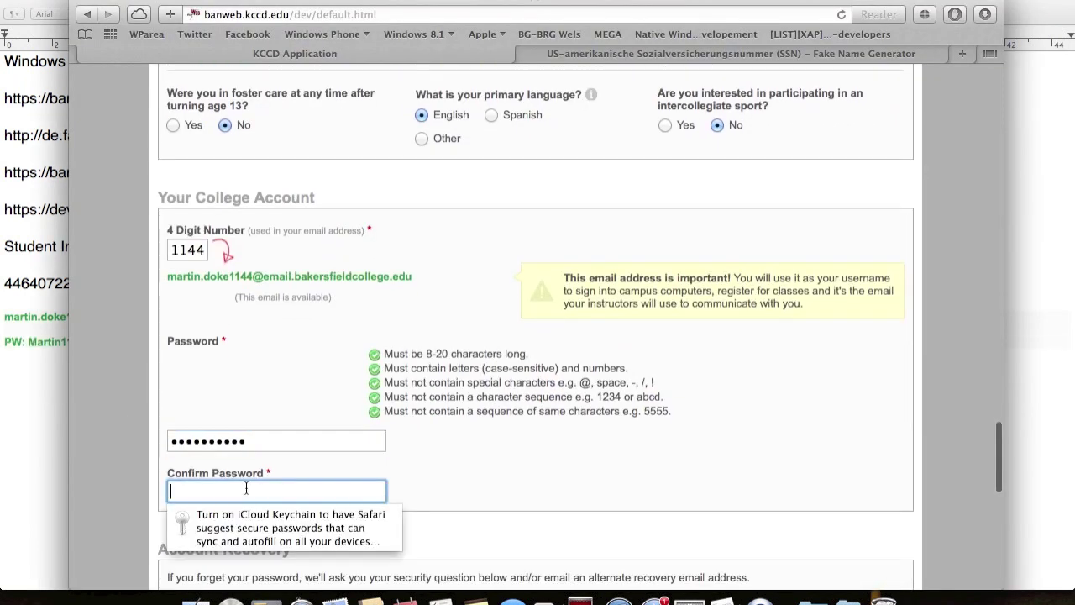
# - Confirm the password and set the childhood nickname security question, answer and recovery entry
pyautogui.write('••••••••••')
pyautogui.scroll(-5, 274, 392)
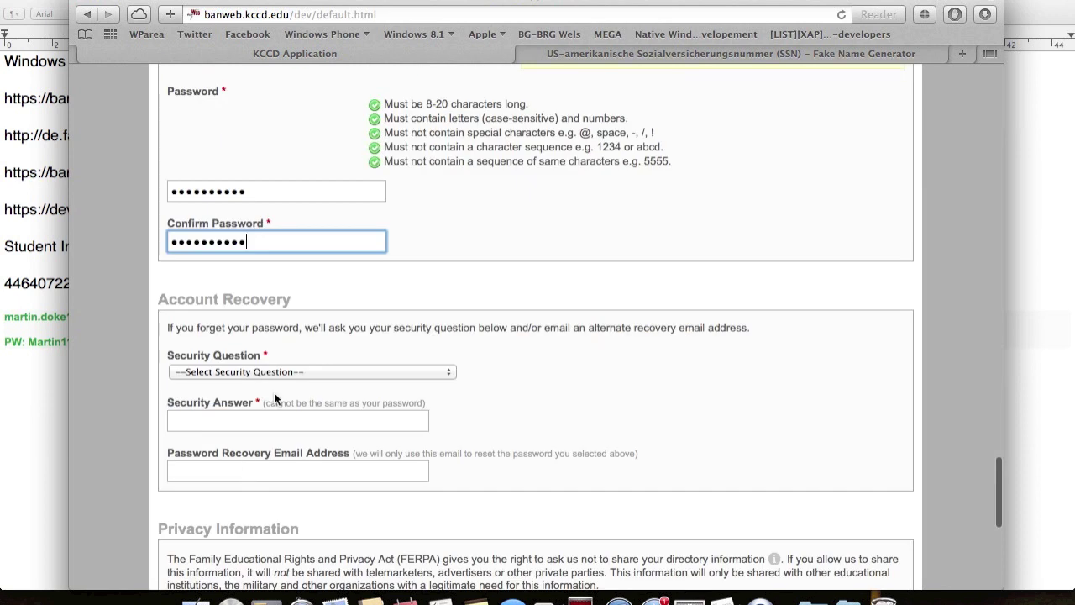
pyautogui.click(279, 376)
pyautogui.click(280, 399)
pyautogui.click(279, 417)
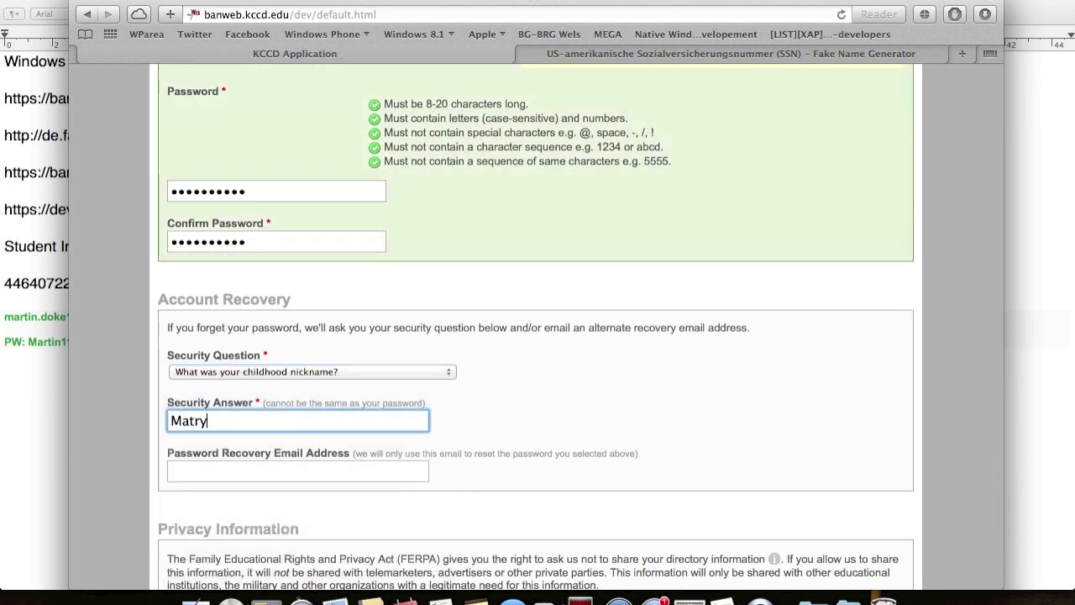
pyautogui.write('art')
pyautogui.press('BackSpace')
pyautogui.press('BackSpace')
pyautogui.press('BackSpace')
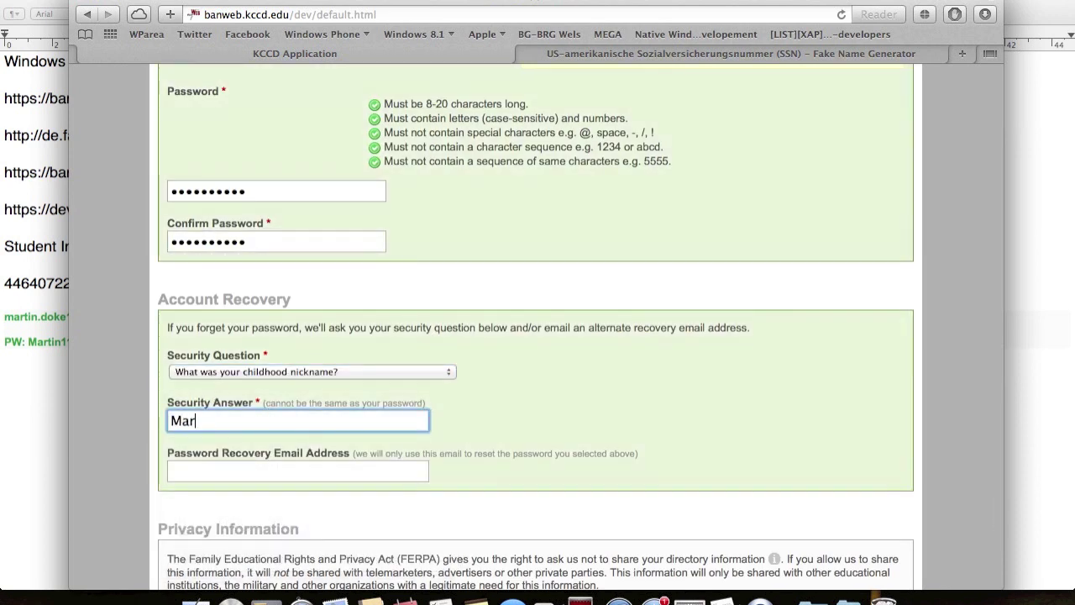
pyautogui.press('Tab')
# - Decline directory information release and accept the perjury, falsification and computing-use declarations
pyautogui.scroll(-4, 174, 470)
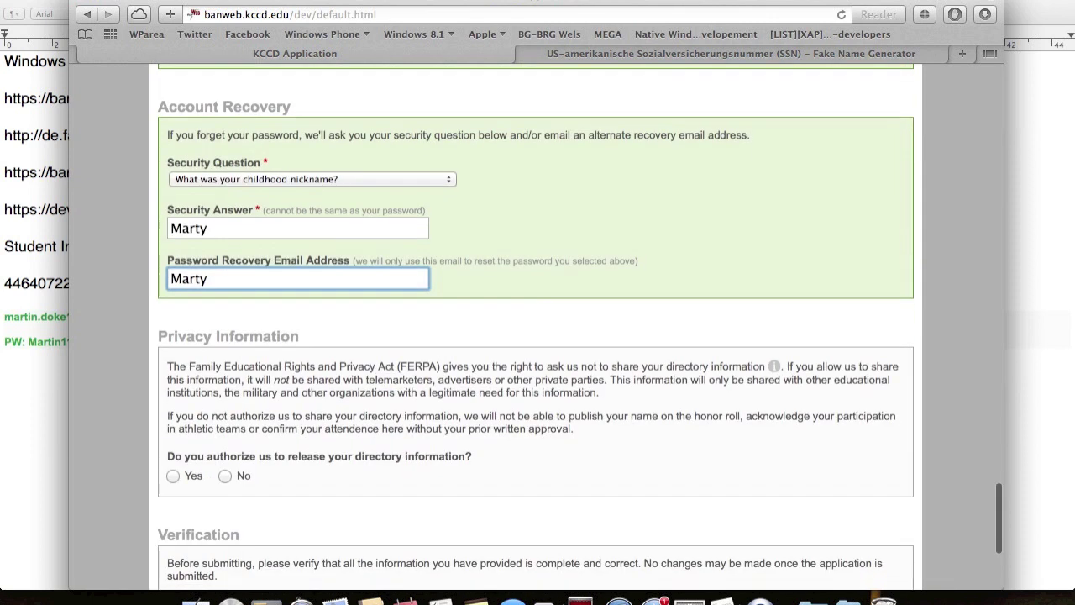
pyautogui.click(237, 488)
pyautogui.scroll(-4, 239, 494)
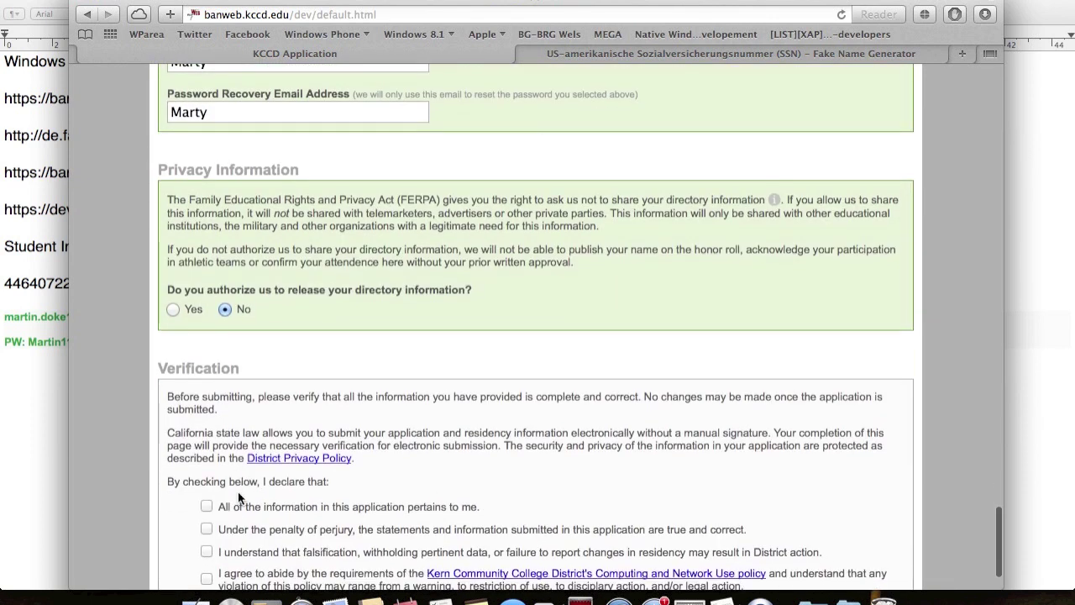
pyautogui.click(207, 529)
pyautogui.click(206, 552)
pyautogui.click(207, 578)
# - Correct the Social Security number field
pyautogui.scroll(-2, 212, 579)
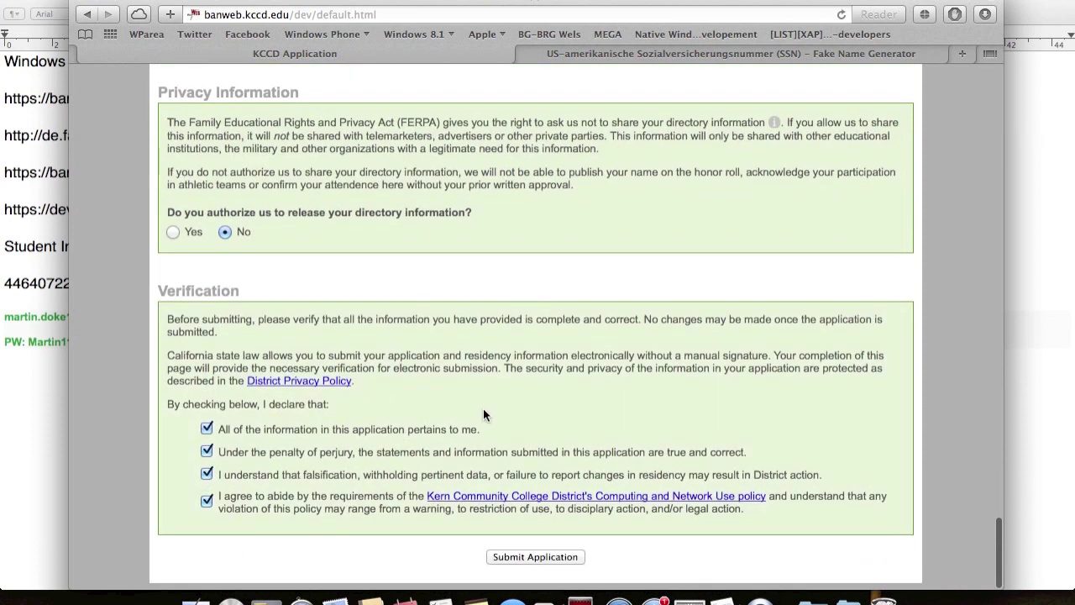
pyautogui.scroll(20, 482, 414)
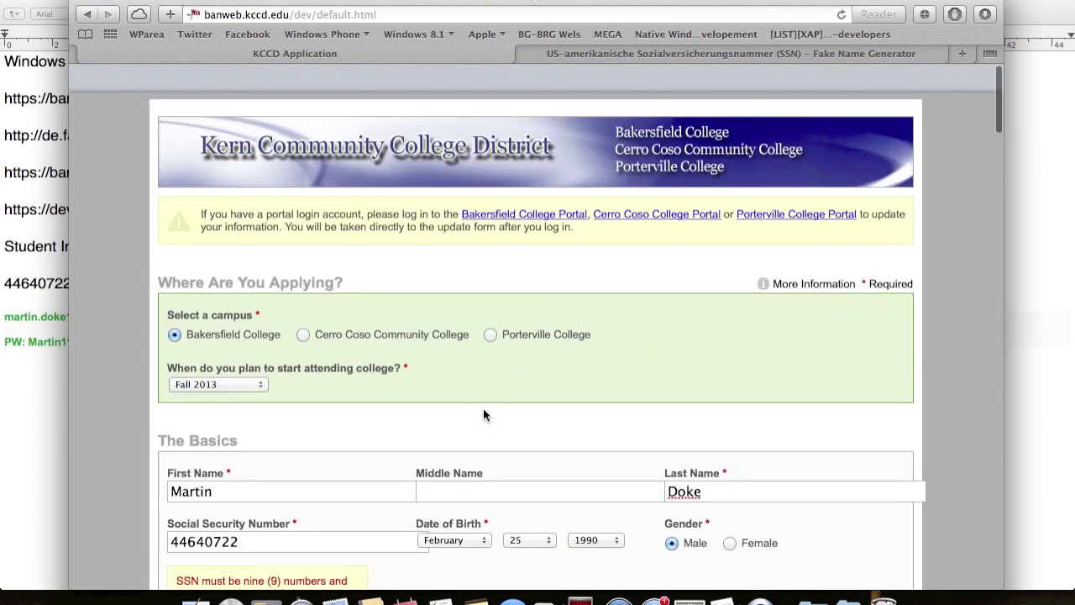
pyautogui.write('2')
pyautogui.scroll(-20, 492, 410)
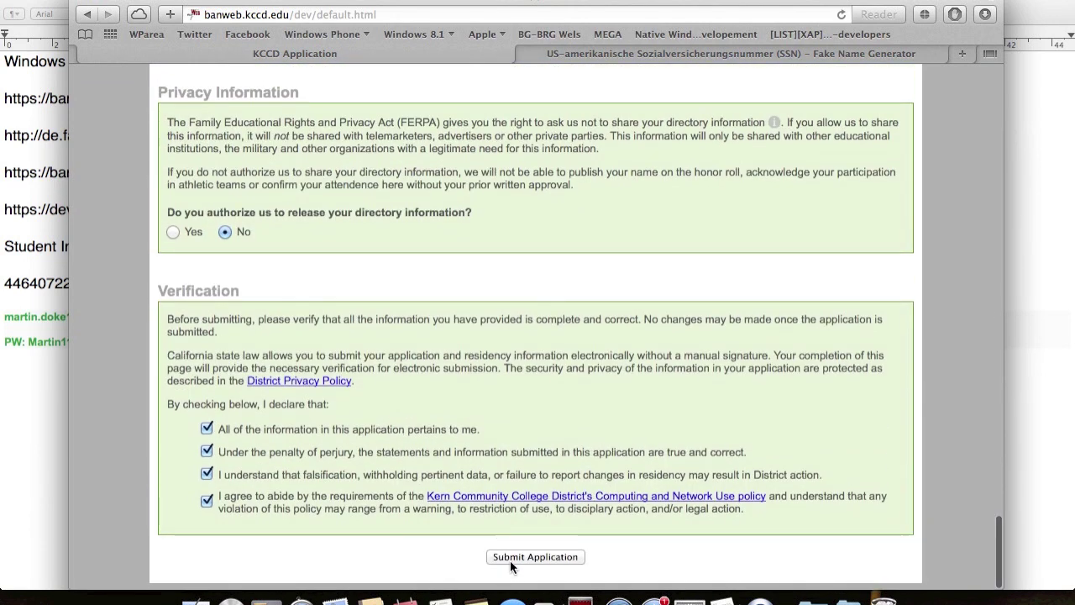
# - Submit the application and copy the new student ID from the confirmation page
pyautogui.click(576, 559)
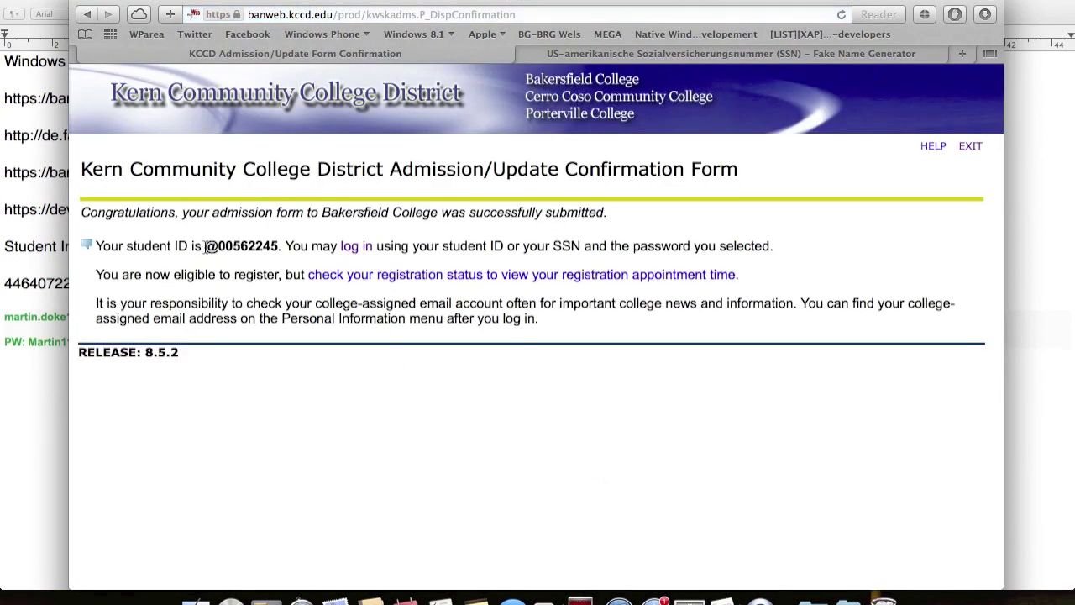
pyautogui.moveTo(204, 245); pyautogui.dragTo(274, 243)
pyautogui.press('super+c')
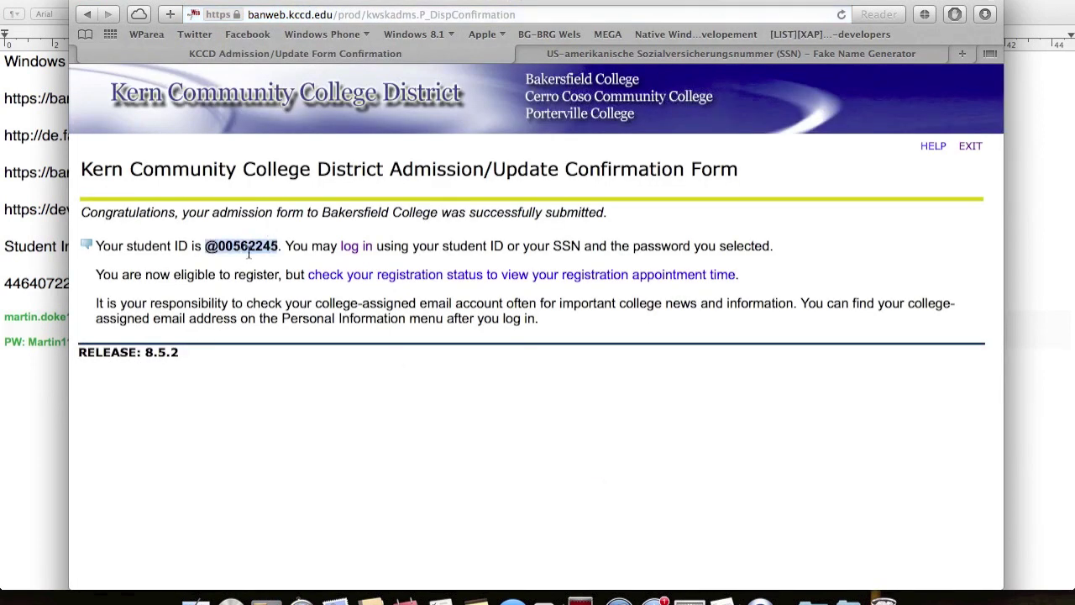
pyautogui.click(64, 367)
# - Paste the student ID into the notes and make all the text 18 point
pyautogui.press('super+v')
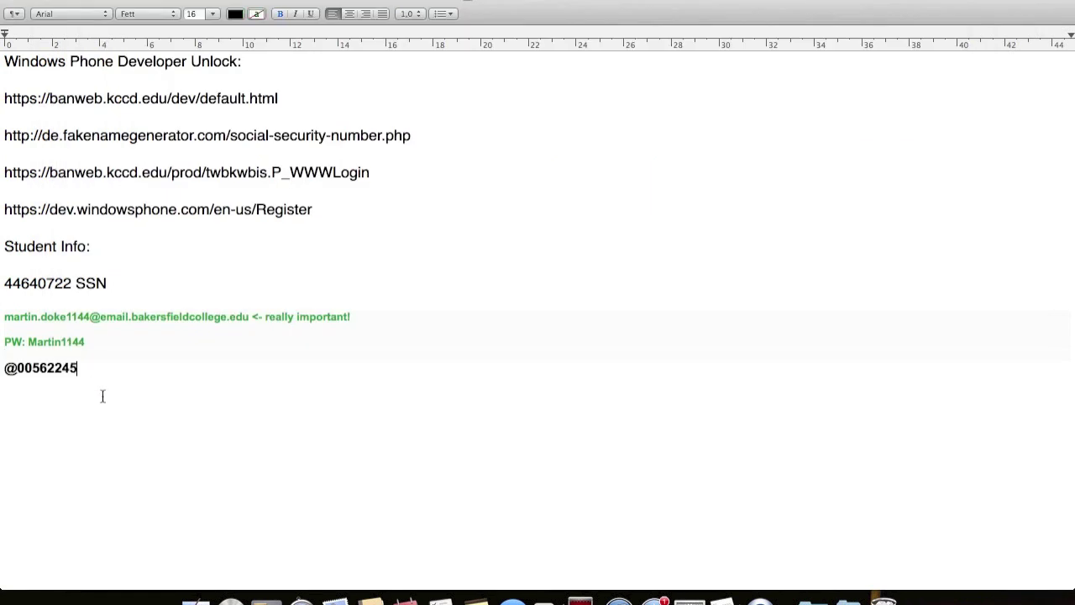
pyautogui.press('super+a')
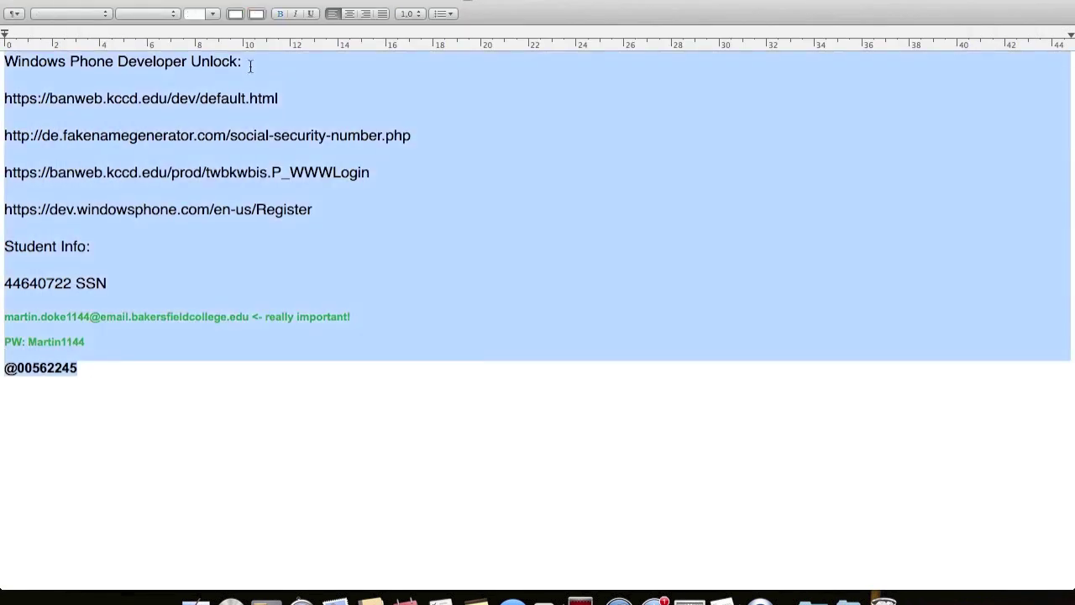
pyautogui.click(211, 14)
pyautogui.write('18')
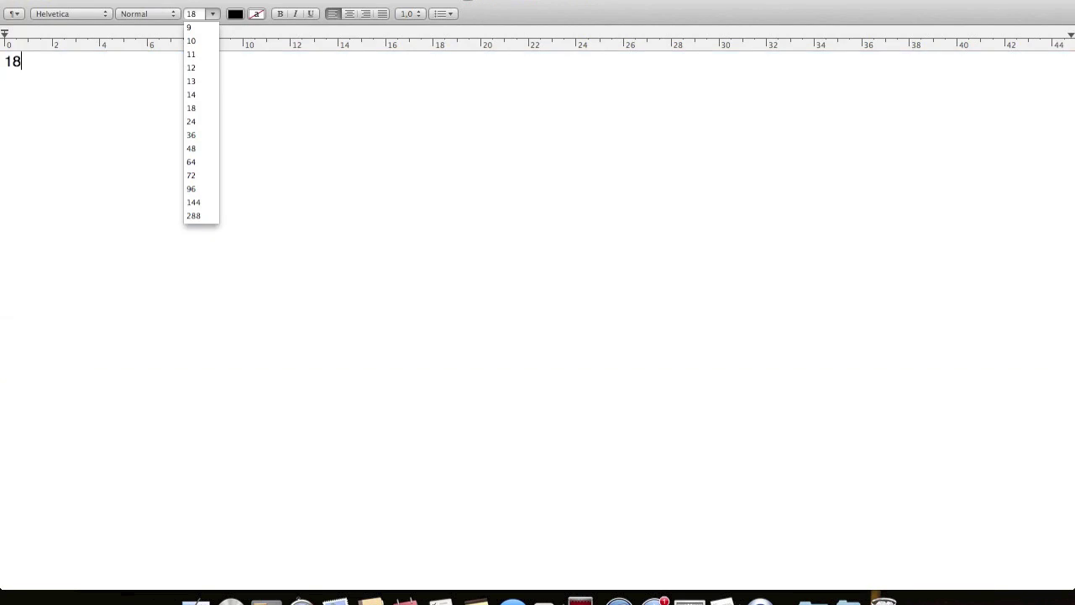
pyautogui.press('BackSpace')
pyautogui.press('BackSpace')
pyautogui.press('super+z')
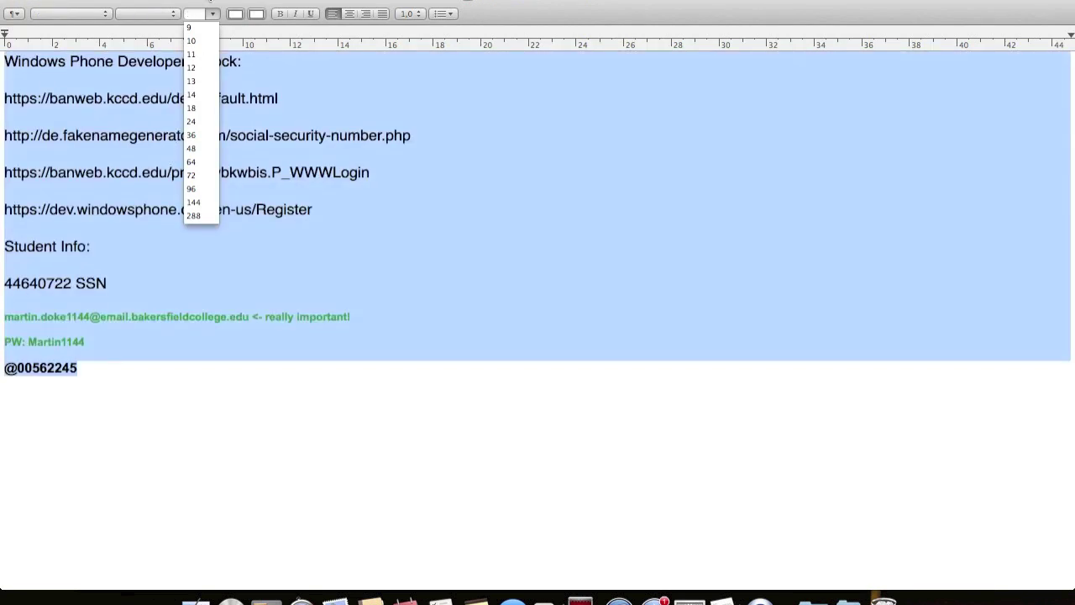
pyautogui.click(192, 108)
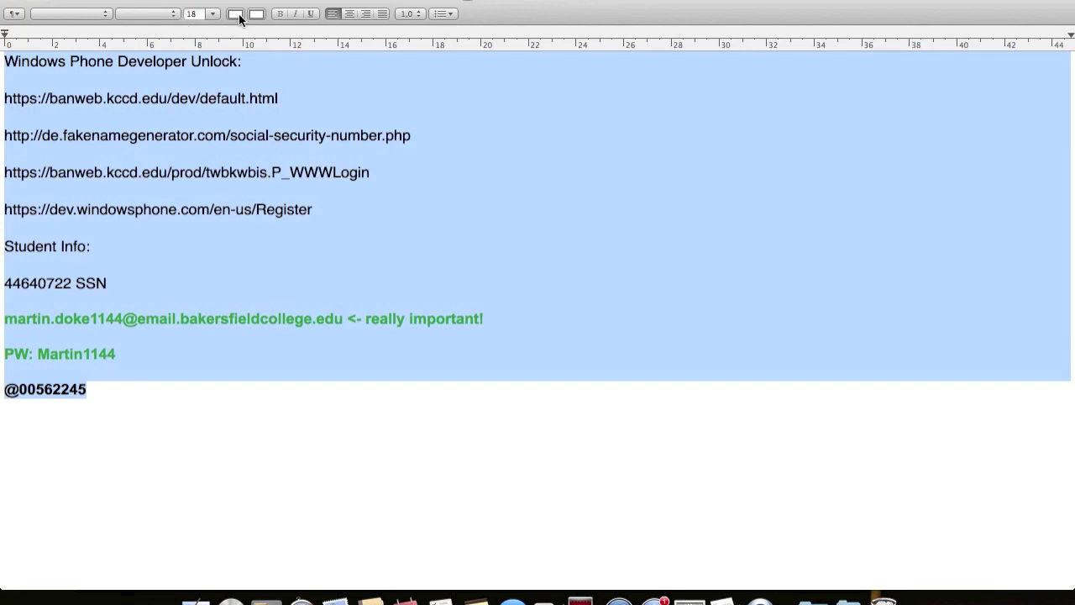
pyautogui.click(180, 425)
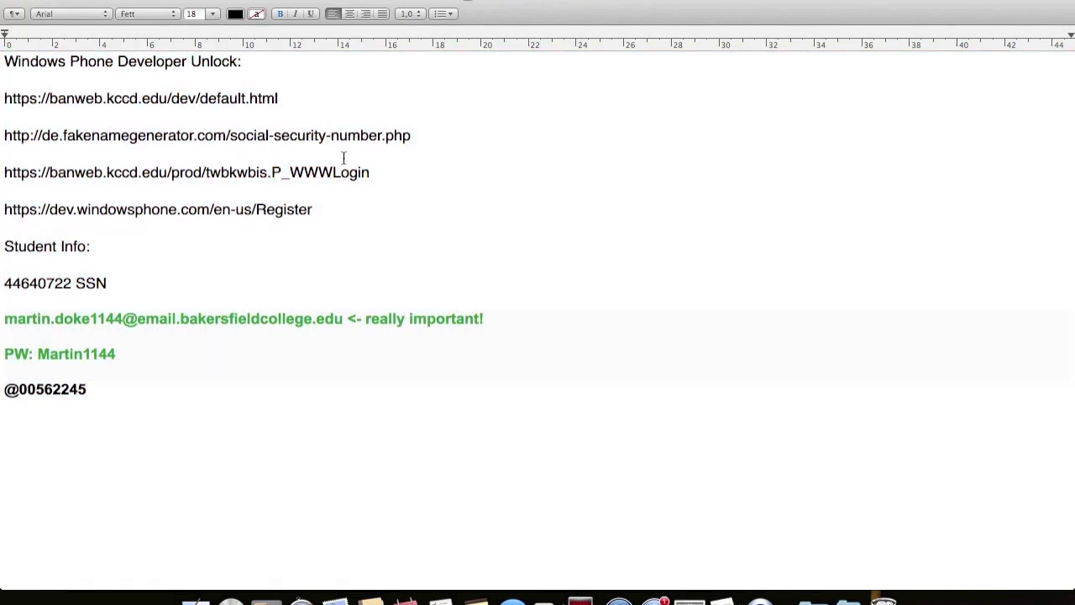
# - Load the KCCD User Login page in Safari from the address saved in TextEdit
pyautogui.moveTo(374, 173); pyautogui.dragTo(7, 173)
pyautogui.press('super+c')
pyautogui.press('F3')
pyautogui.click(321, 260)
pyautogui.click(299, 14)
pyautogui.press('super+v')
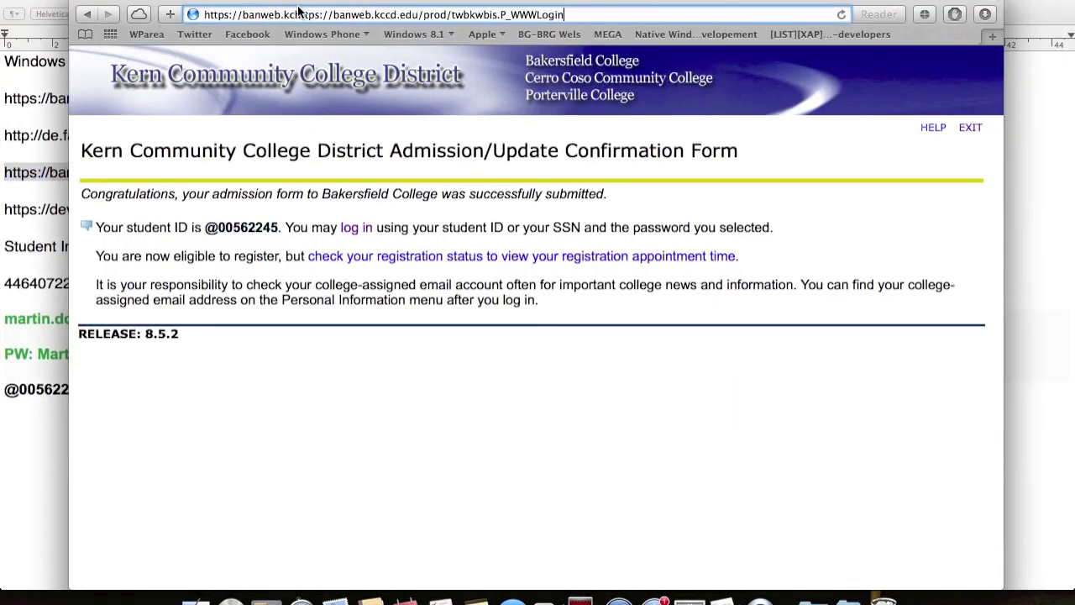
pyautogui.press('Return')
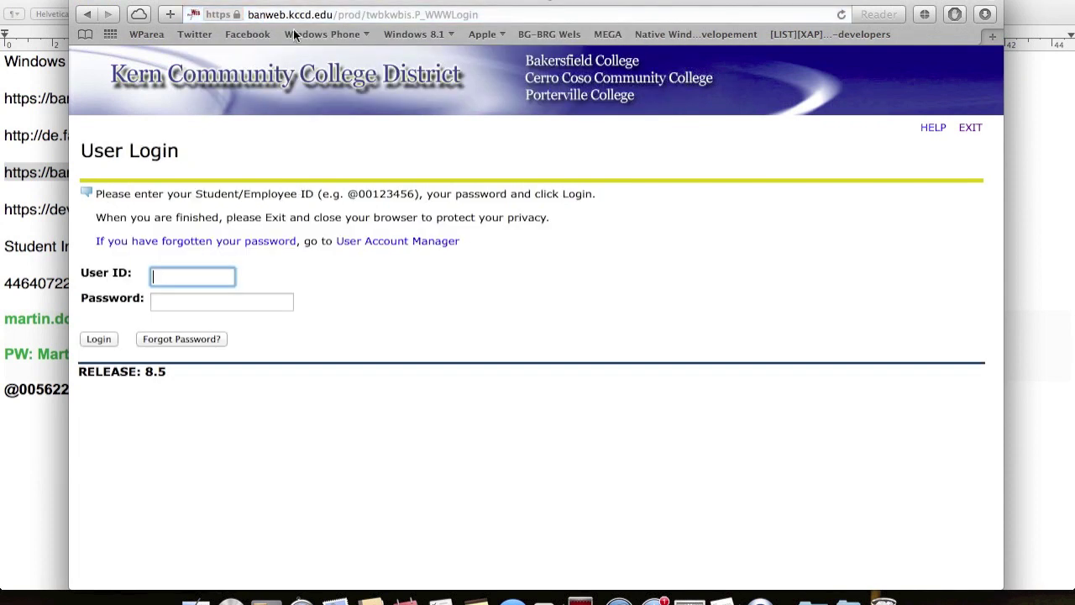
# - Enter the new student ID from the notes as User ID and bring over the saved password
pyautogui.doubleClick(22, 389)
pyautogui.press('super+c')
pyautogui.press('super+Tab')
pyautogui.press('super+v')
pyautogui.doubleClick(52, 353)
pyautogui.press('super+c')
pyautogui.press('super+Tab')
pyautogui.press('Tab')
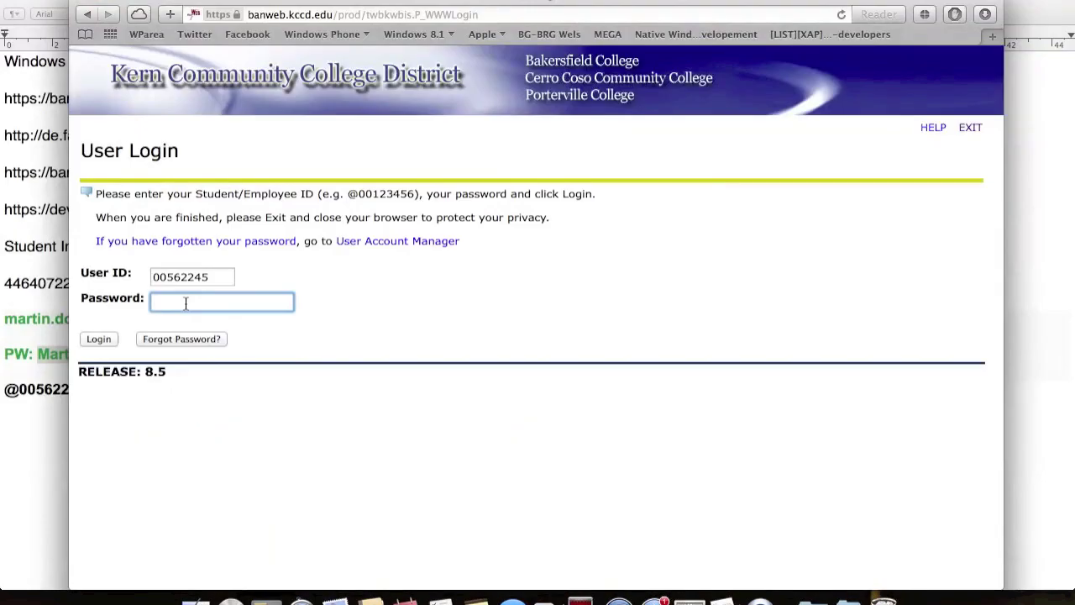
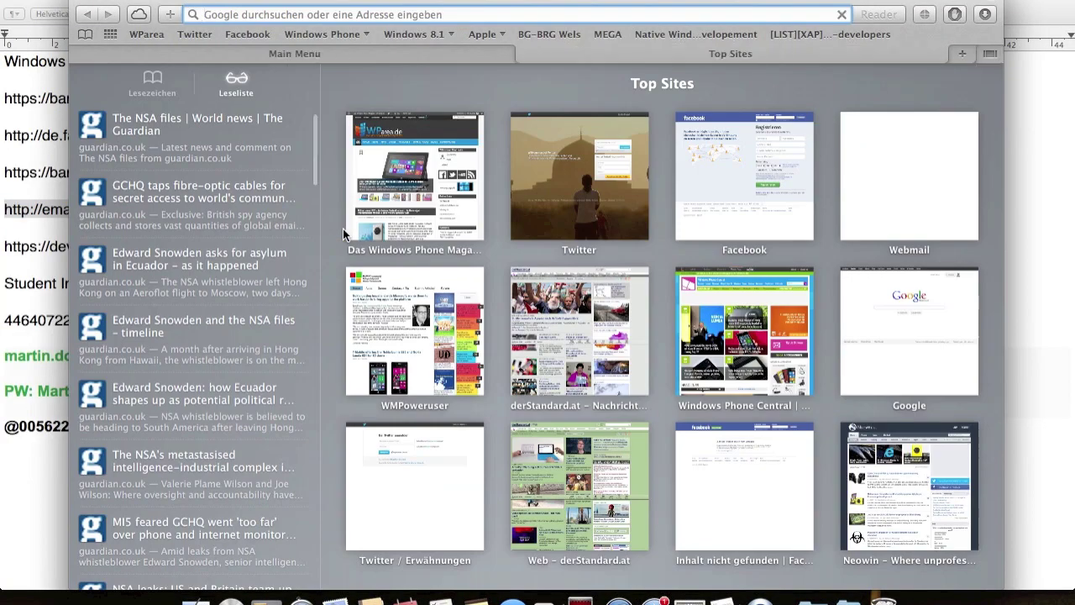
pyautogui.write('http://email.bakersfieldcollege.edu/')
pyautogui.click(54, 300)
pyautogui.doubleClick(146, 353)
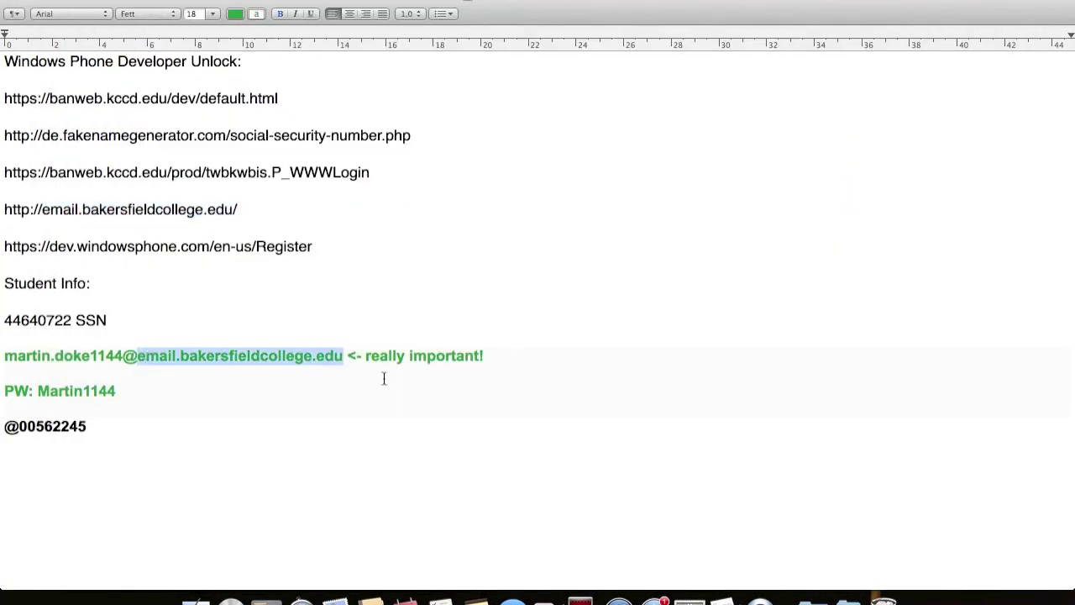
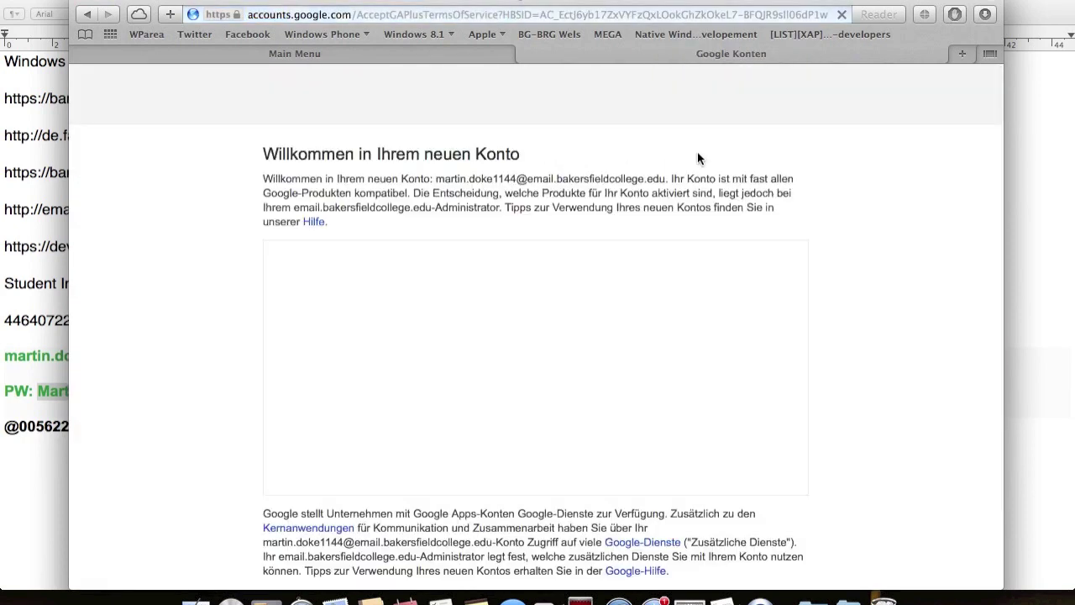
# - Accept the college Gmail account's terms, then select the dev.windowsphone.com Register URL in the notes
pyautogui.scroll(-10, 788, 301)
pyautogui.scroll(-10, 788, 301)
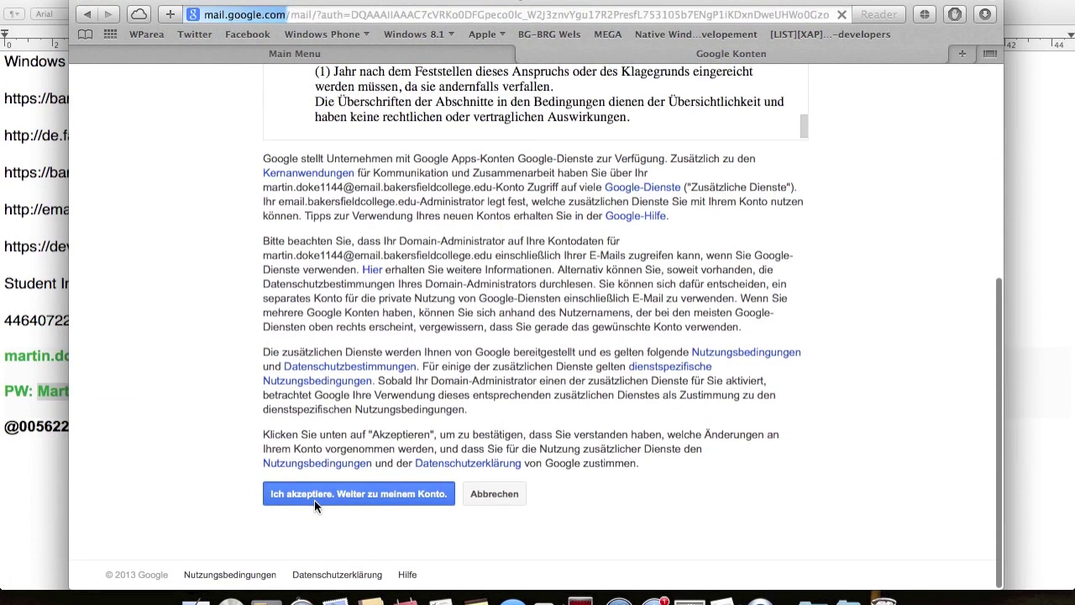
pyautogui.click(316, 499)
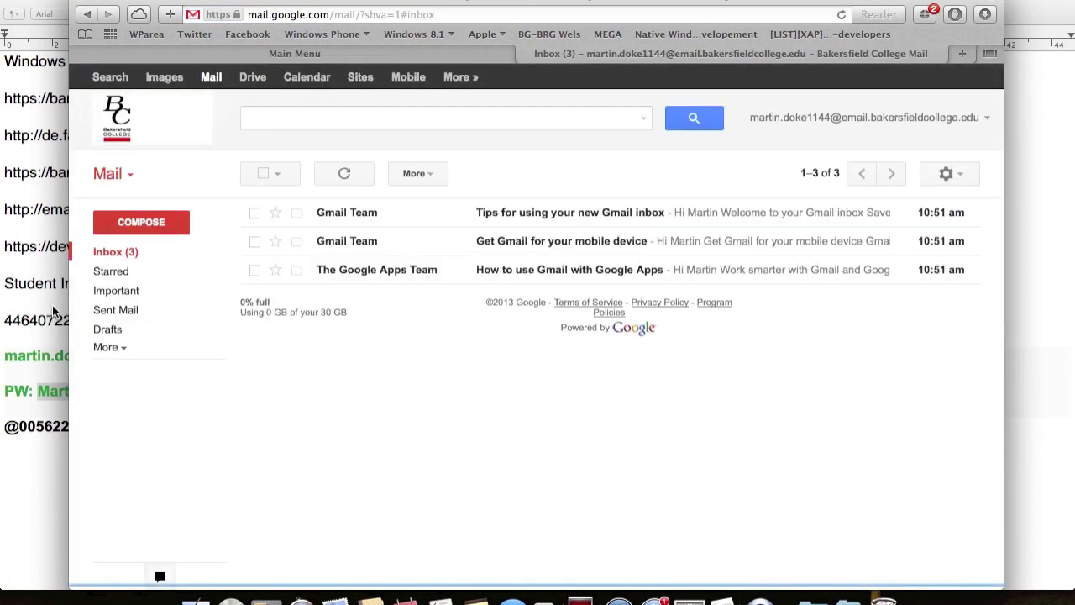
pyautogui.click(52, 311)
pyautogui.moveTo(313, 246); pyautogui.dragTo(5, 246)
pyautogui.press('super+c')
# - Load the copied Dev Center registration link in a new Safari tab
pyautogui.hotkey('ctrl', 'Up')
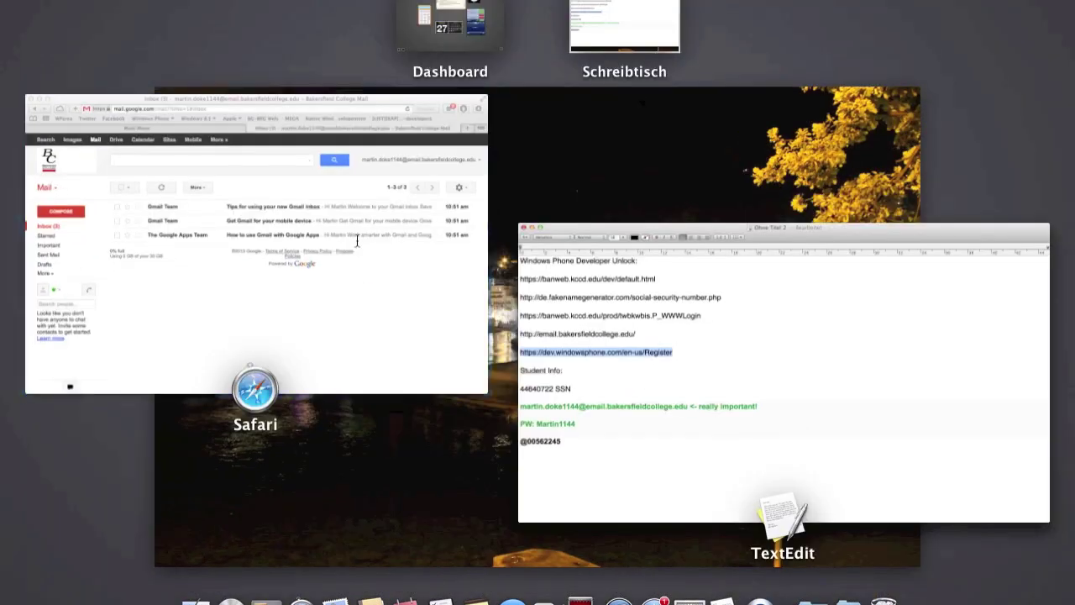
pyautogui.click(357, 240)
pyautogui.press('super+t')
pyautogui.press('super+v')
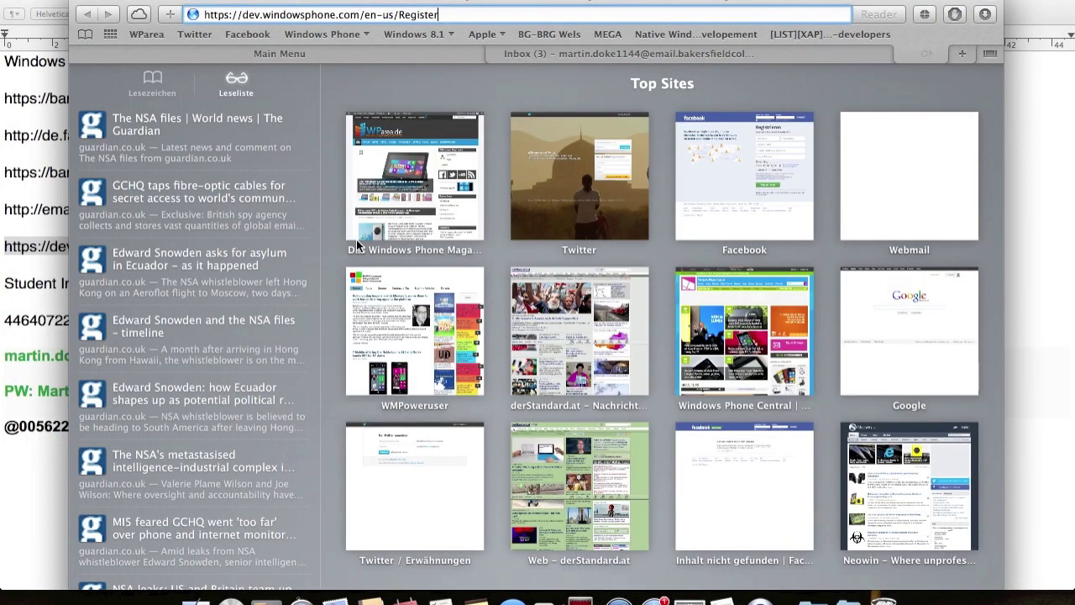
pyautogui.press('Return')
# - Sign in with the Microsoft account e-mail and its password
pyautogui.click(658, 262)
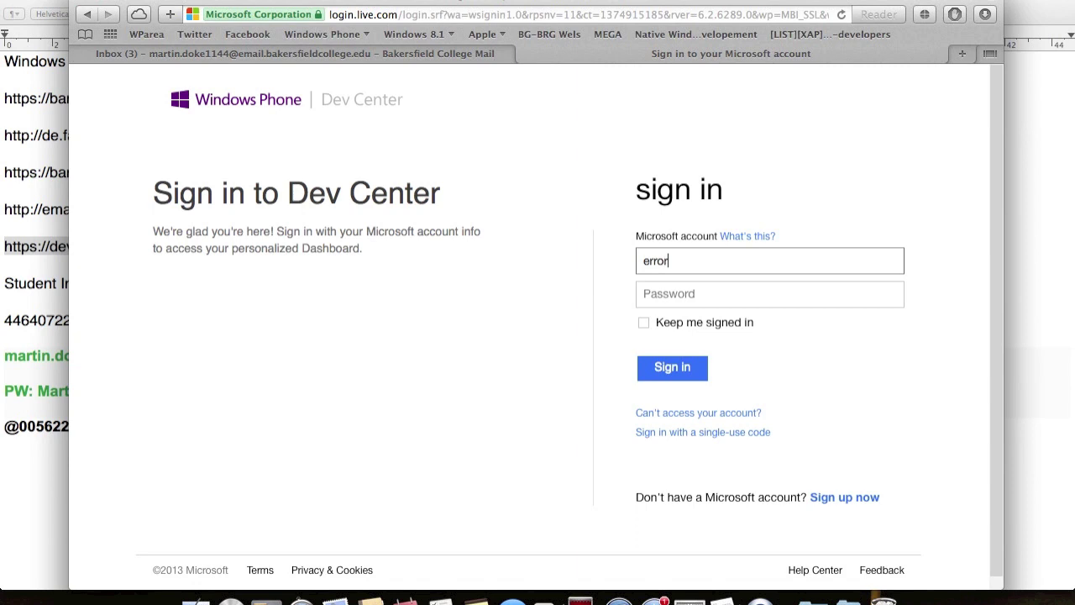
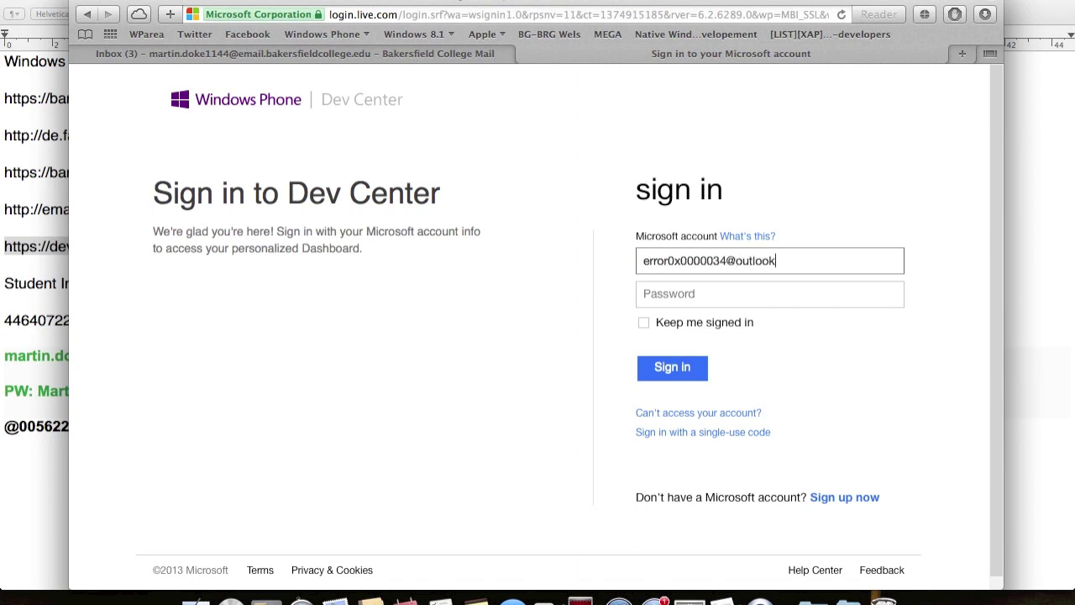
pyautogui.press('Tab')
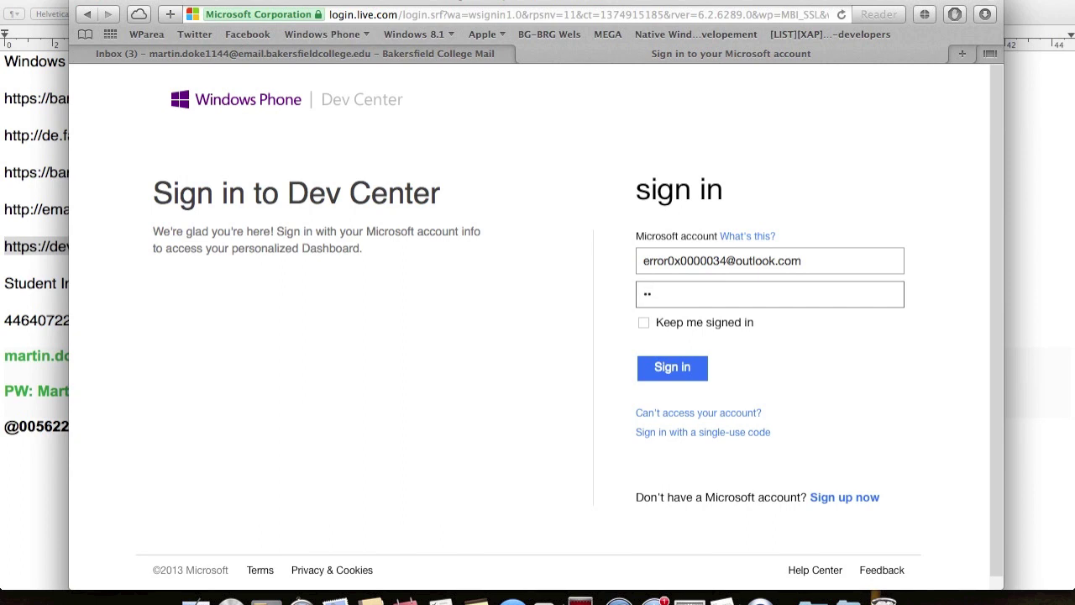
pyautogui.press('Return')
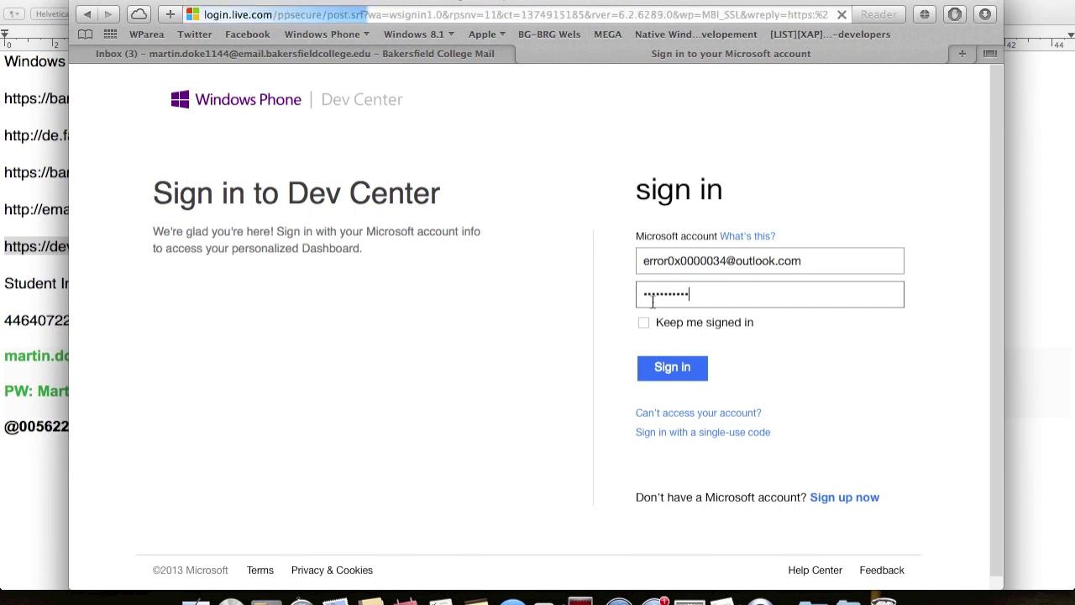
# - Continue to contact info and enter the phone area code and number
pyautogui.scroll(-5, 558, 317)
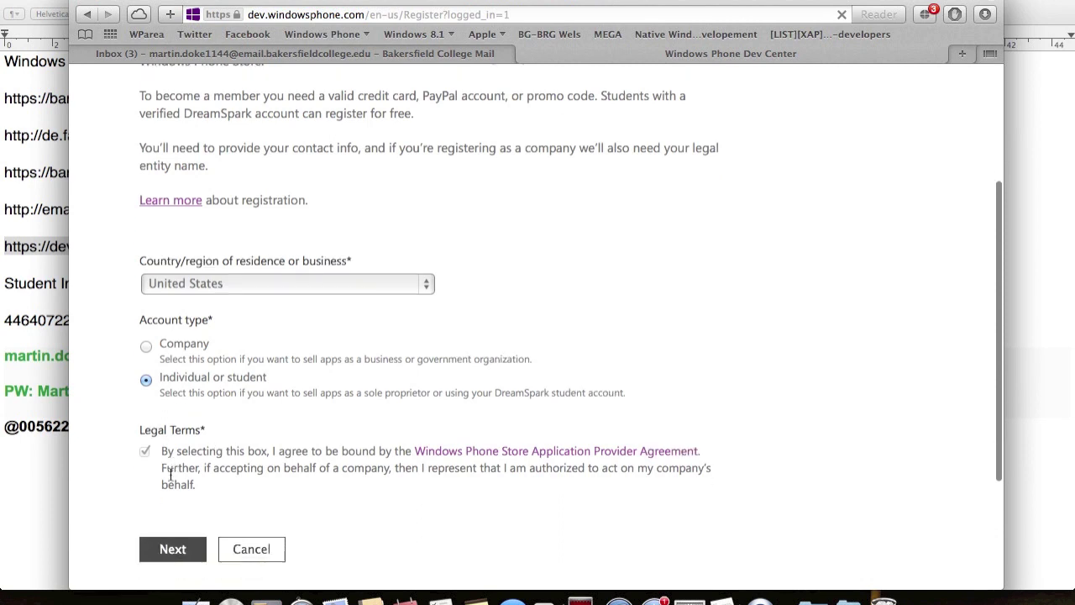
pyautogui.click(172, 551)
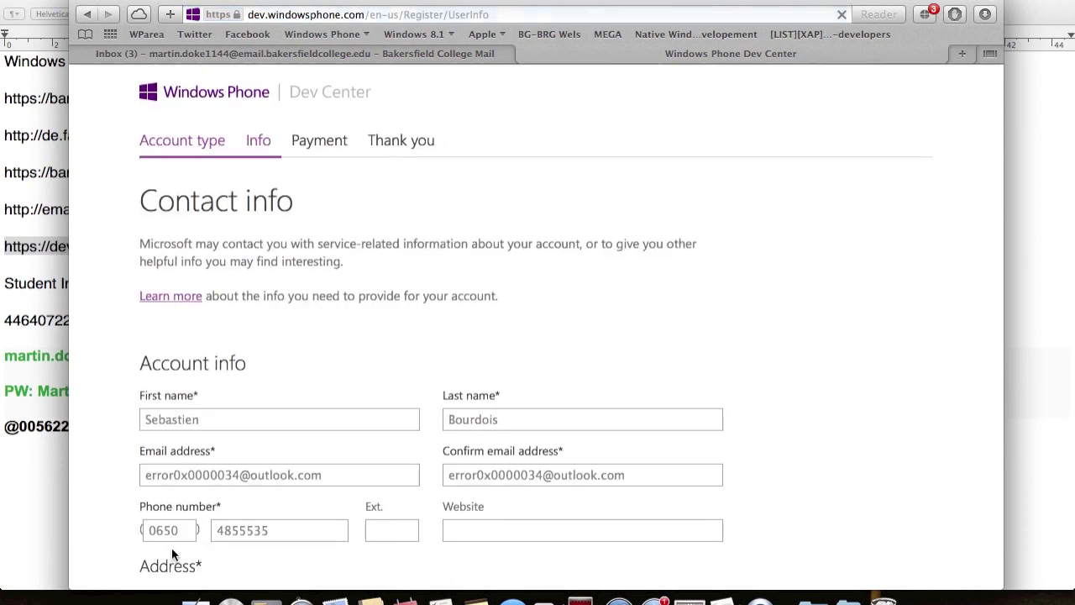
pyautogui.click(168, 529)
pyautogui.press('Tab')
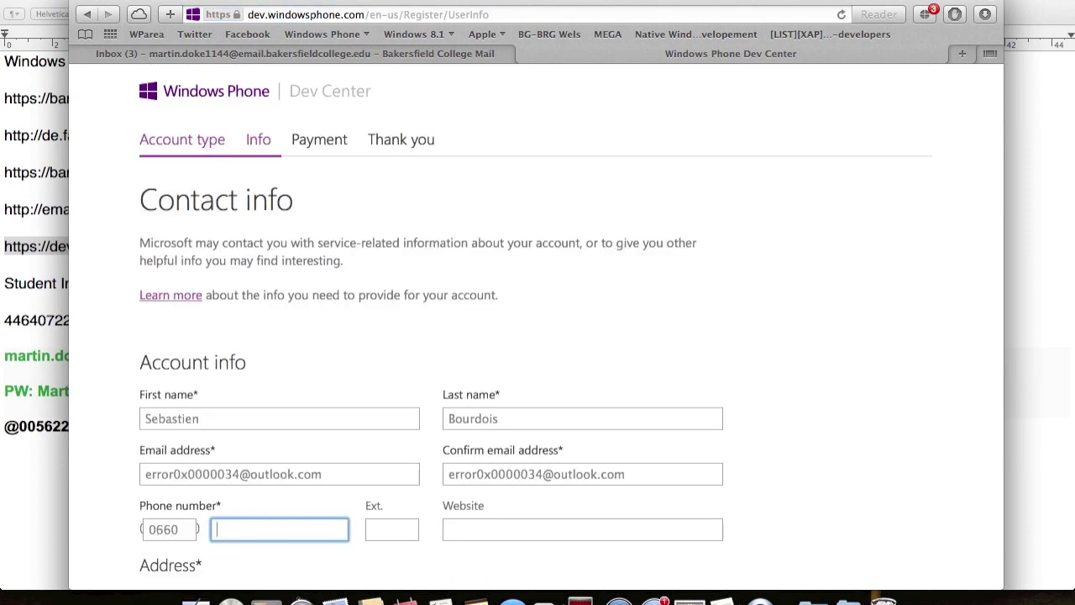
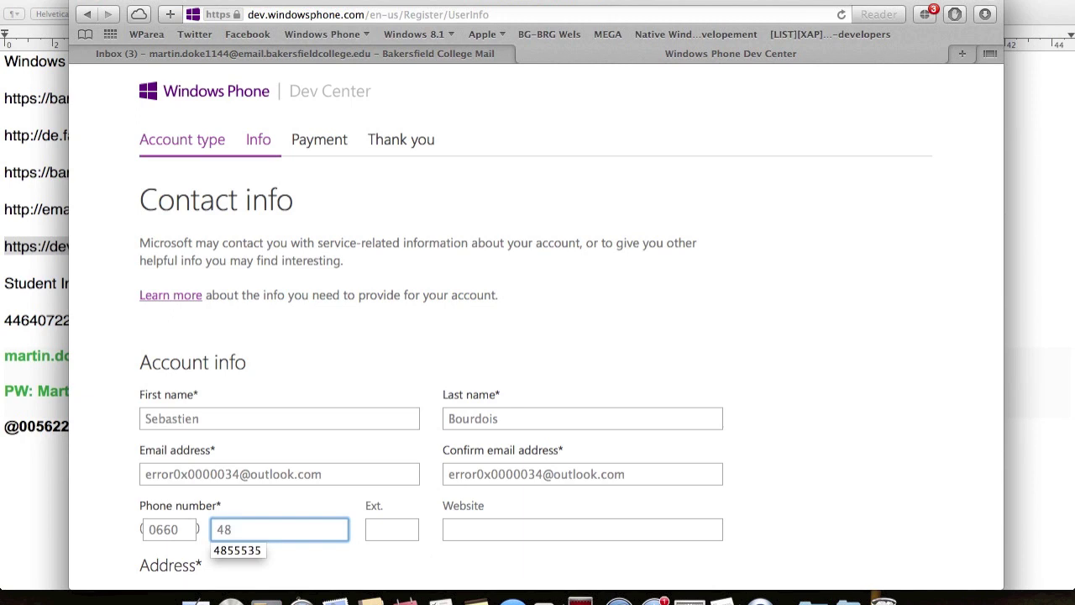
# - Replace the first and last name fields with the registrant's name
pyautogui.scroll(-3, 386, 470)
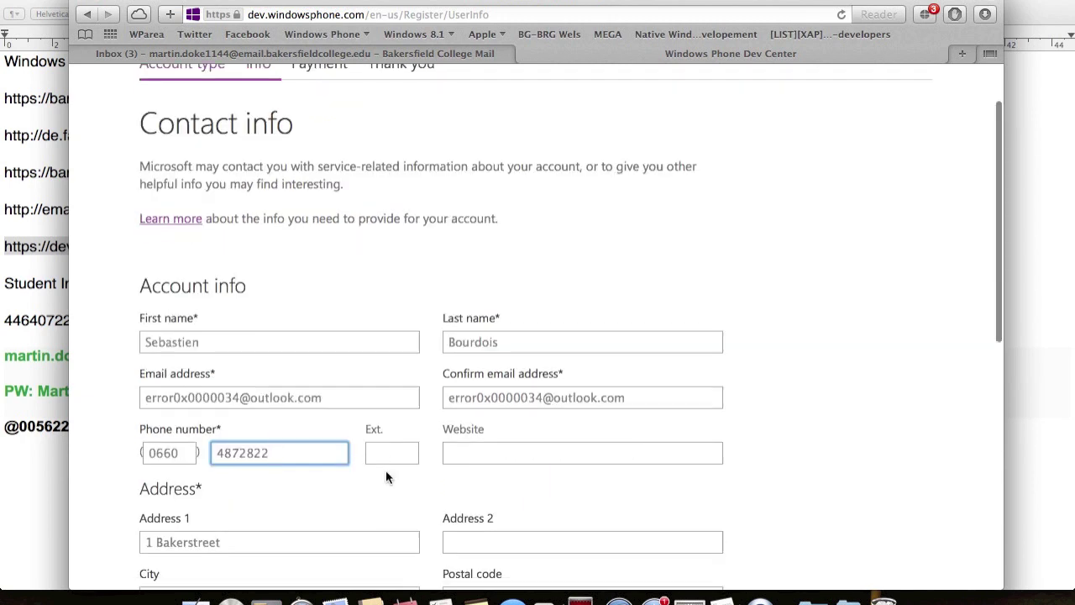
pyautogui.doubleClick(308, 296)
pyautogui.press('BackSpace')
pyautogui.scroll(1, 309, 295)
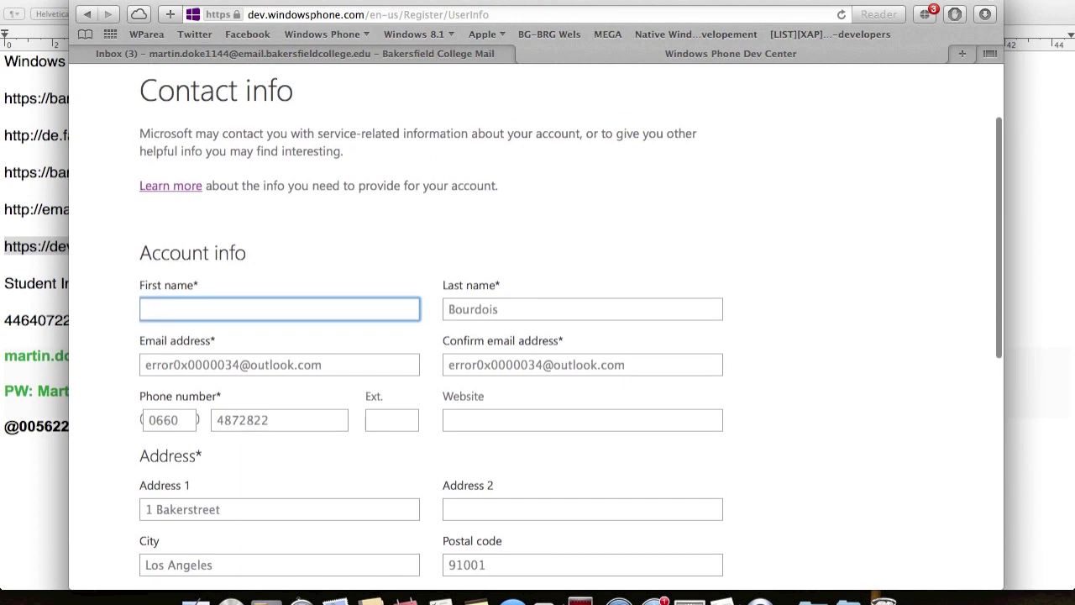
pyautogui.press('Tab')
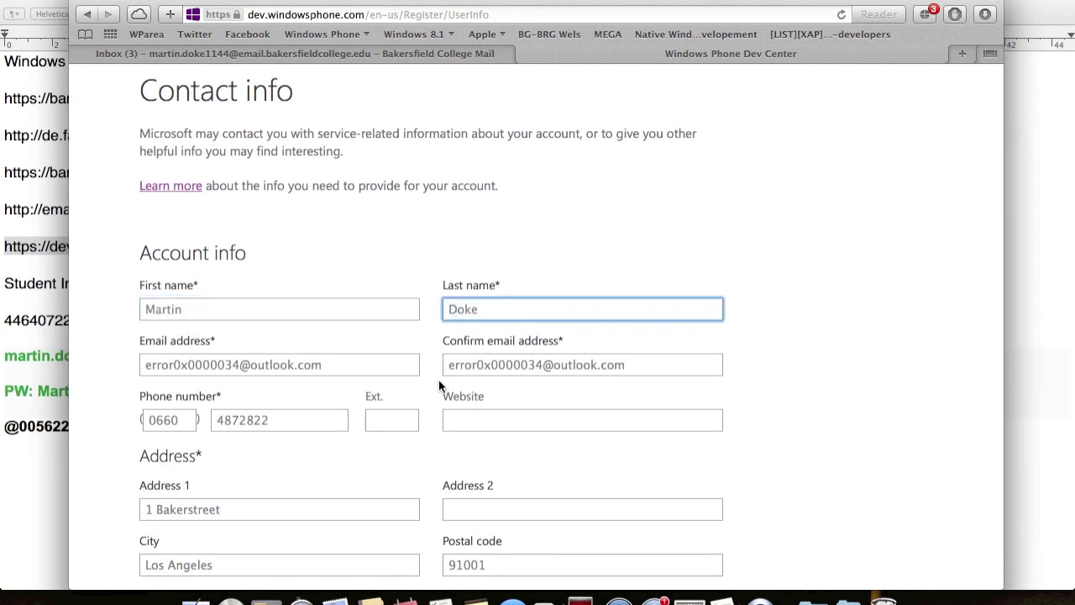
# - Update the postal code and the first address line with the registrant's address
pyautogui.scroll(-3, 438, 383)
pyautogui.doubleClick(466, 412)
pyautogui.write('90001')
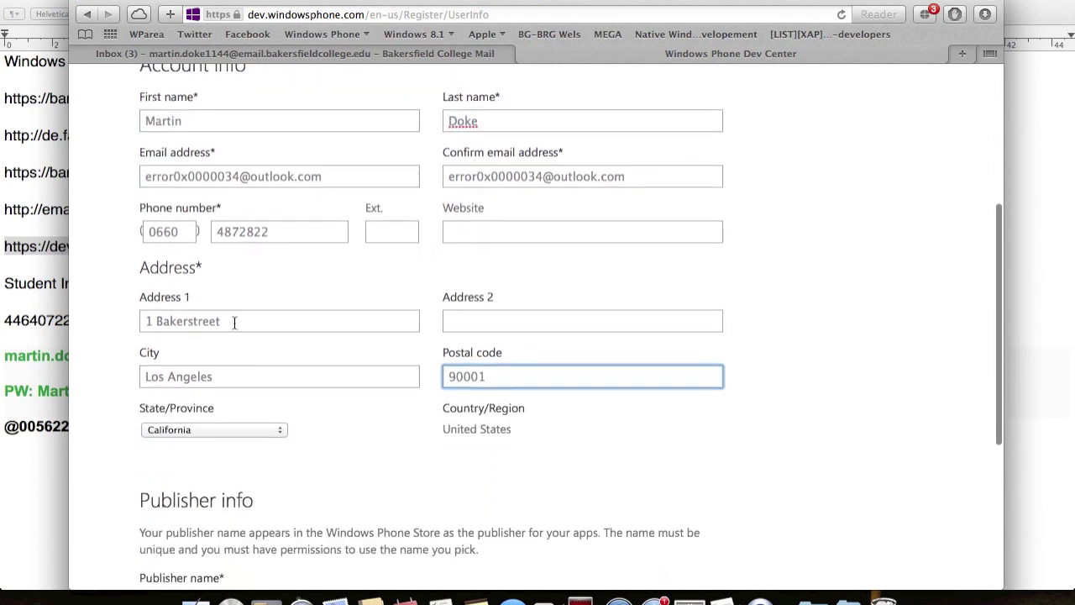
pyautogui.tripleClick(235, 321)
pyautogui.press('BackSpace')
# - Enter publisher name TheDeveloper, confirm it is available, and continue to payment
pyautogui.press('Tab')
pyautogui.press('Tab')
pyautogui.press('Tab')
pyautogui.press('Tab')
pyautogui.write('T')
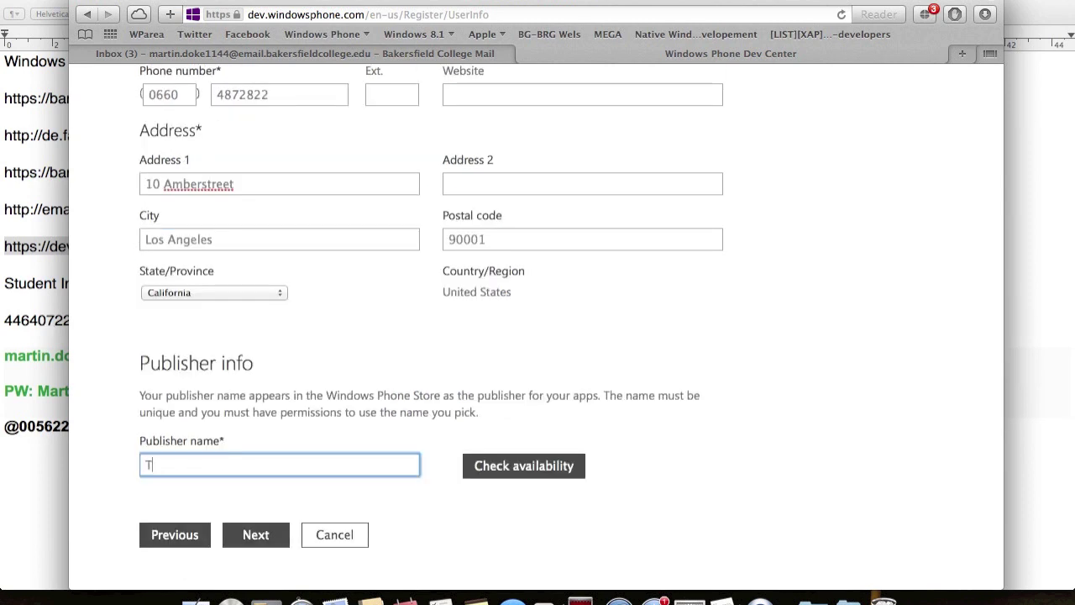
pyautogui.write('heDeveloper')
pyautogui.click(478, 462)
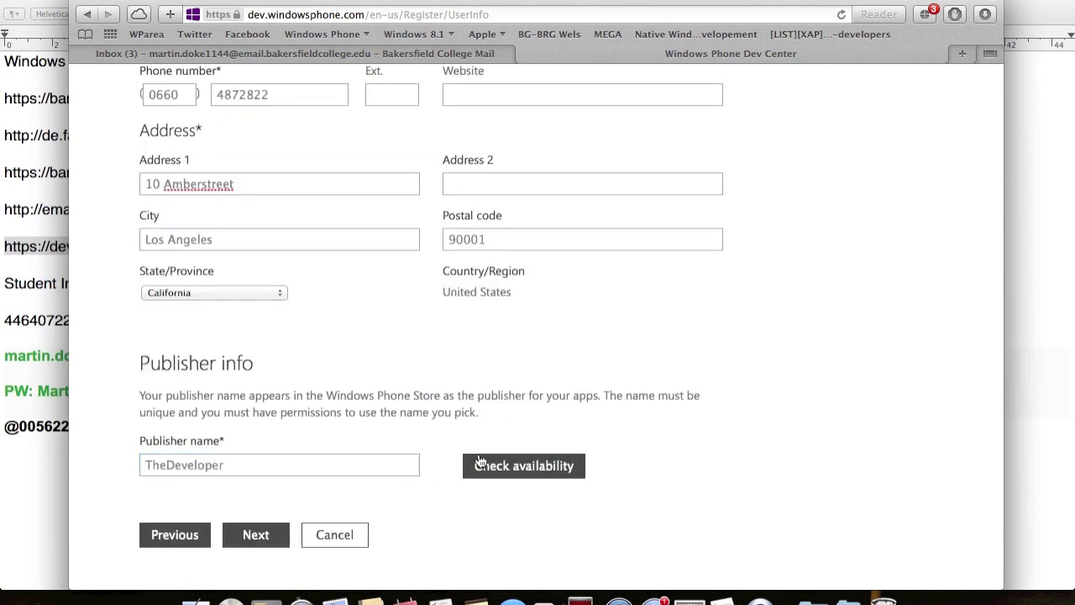
pyautogui.scroll(3, 279, 521)
pyautogui.scroll(-2, 279, 524)
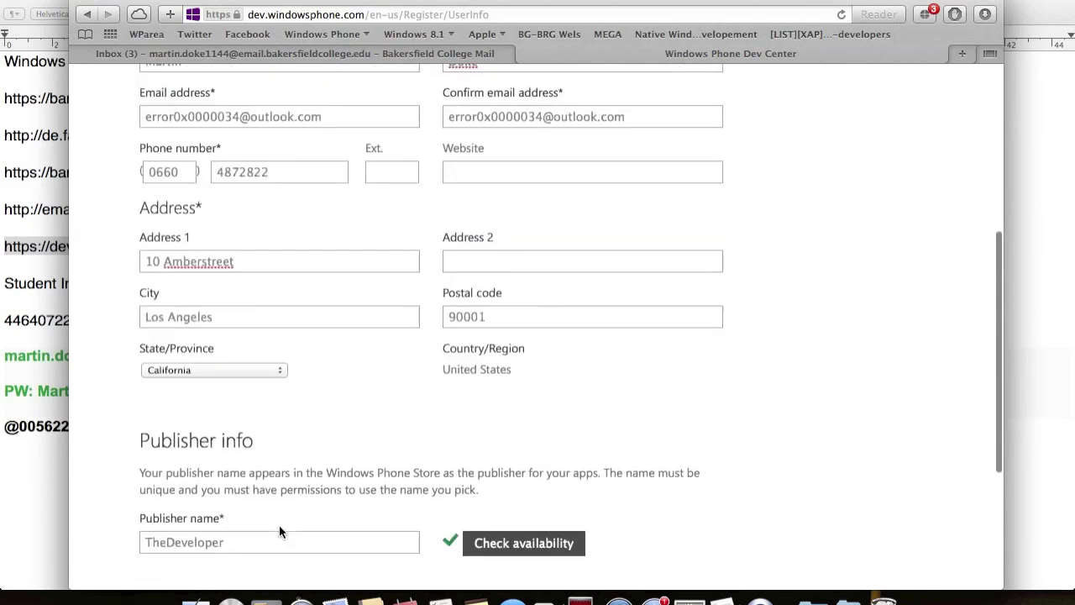
pyautogui.click(279, 569)
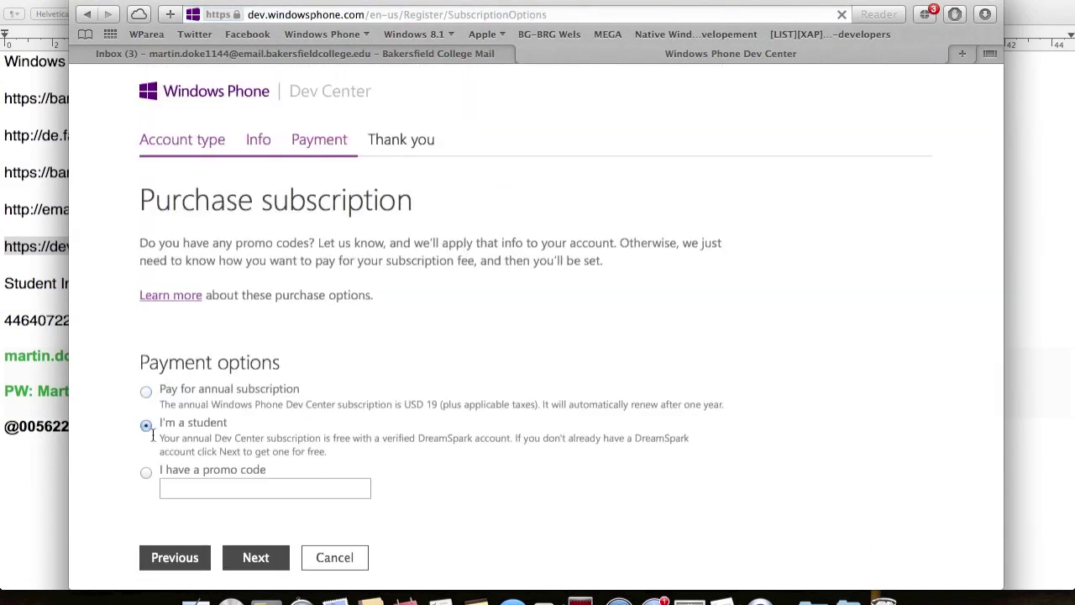
# - Continue with the free 'I'm a student' subscription and follow the DreamSpark link in the warning
pyautogui.scroll(-1, 265, 489)
pyautogui.scroll(-1, 265, 487)
pyautogui.click(261, 524)
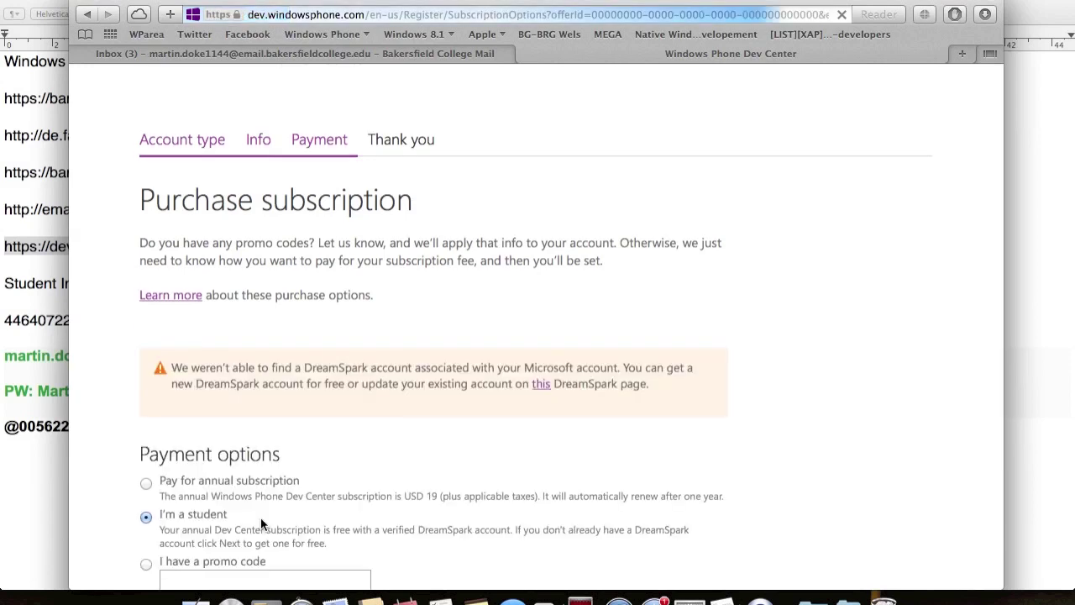
pyautogui.click(539, 383)
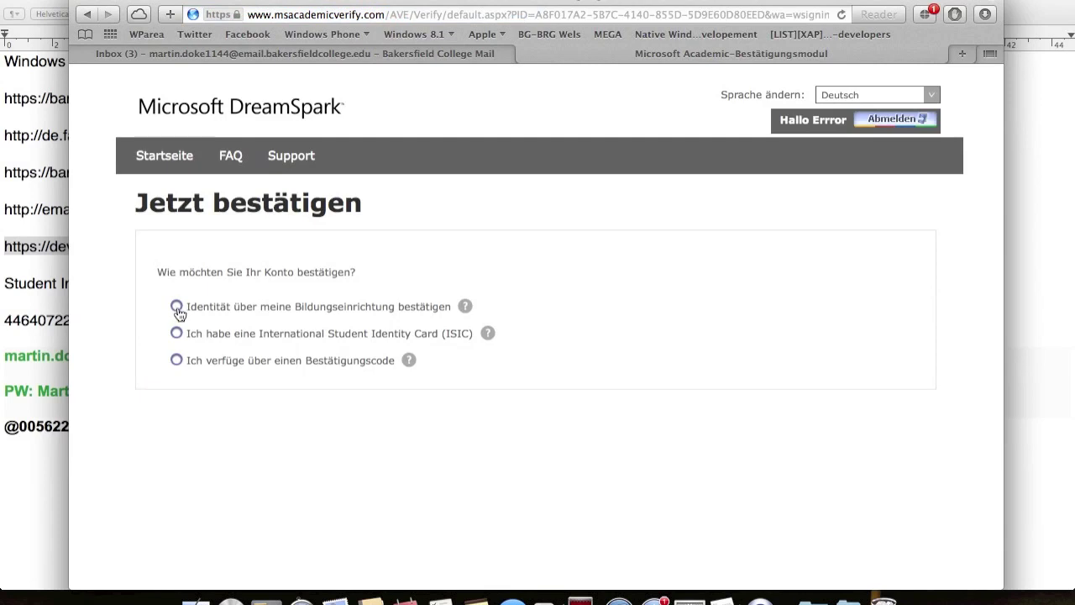
# - Verify via educational institution: country United States, school Bakersfield College, then continue
pyautogui.click(177, 308)
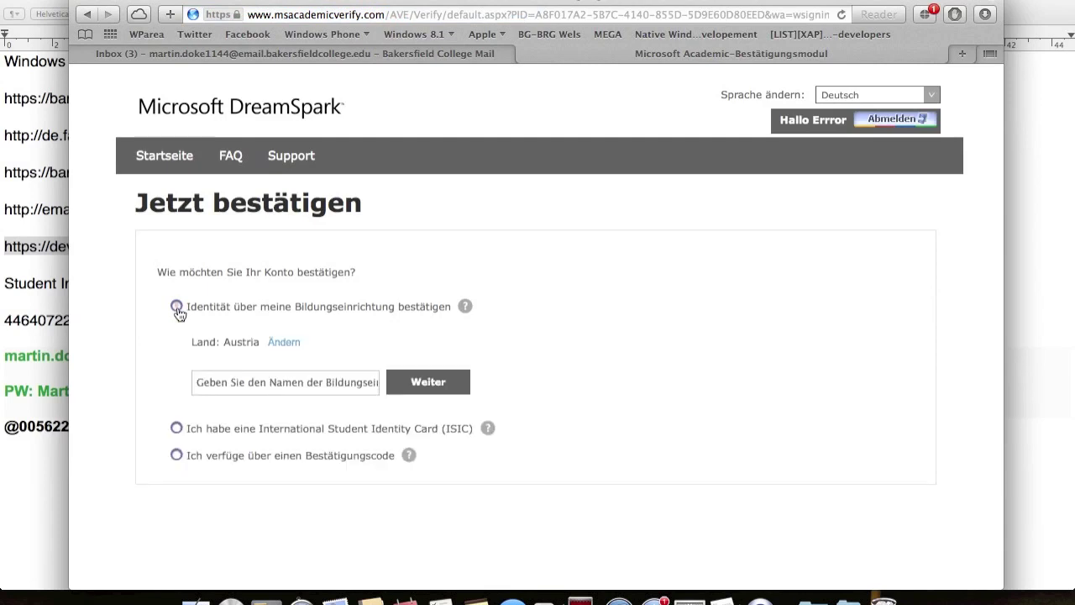
pyautogui.click(283, 343)
pyautogui.scroll(-15, 336, 428)
pyautogui.click(360, 489)
pyautogui.write('Bakers')
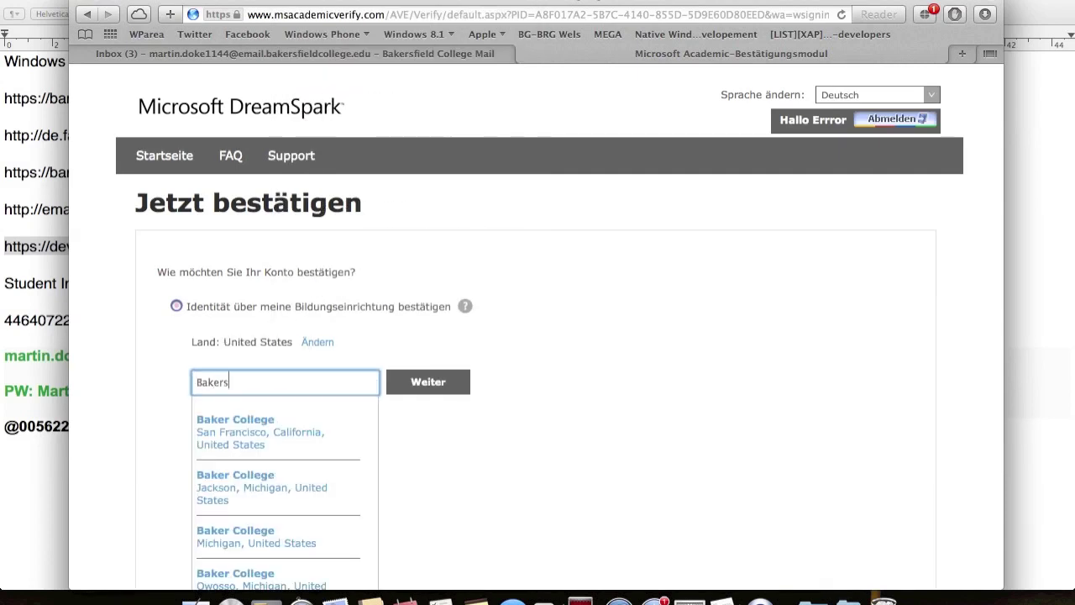
pyautogui.write('field')
pyautogui.click(244, 484)
pyautogui.click(401, 388)
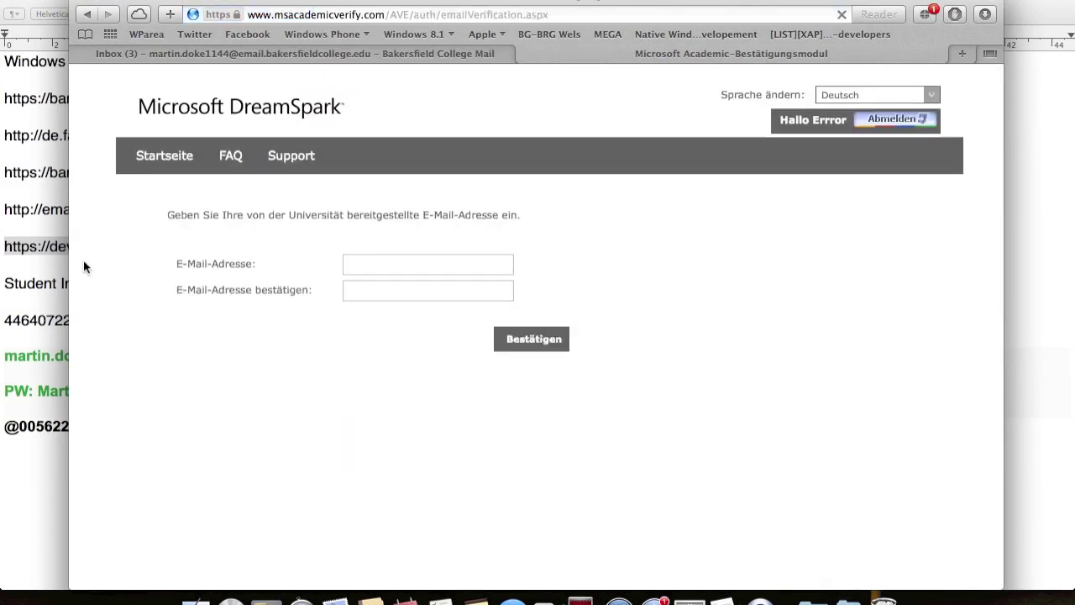
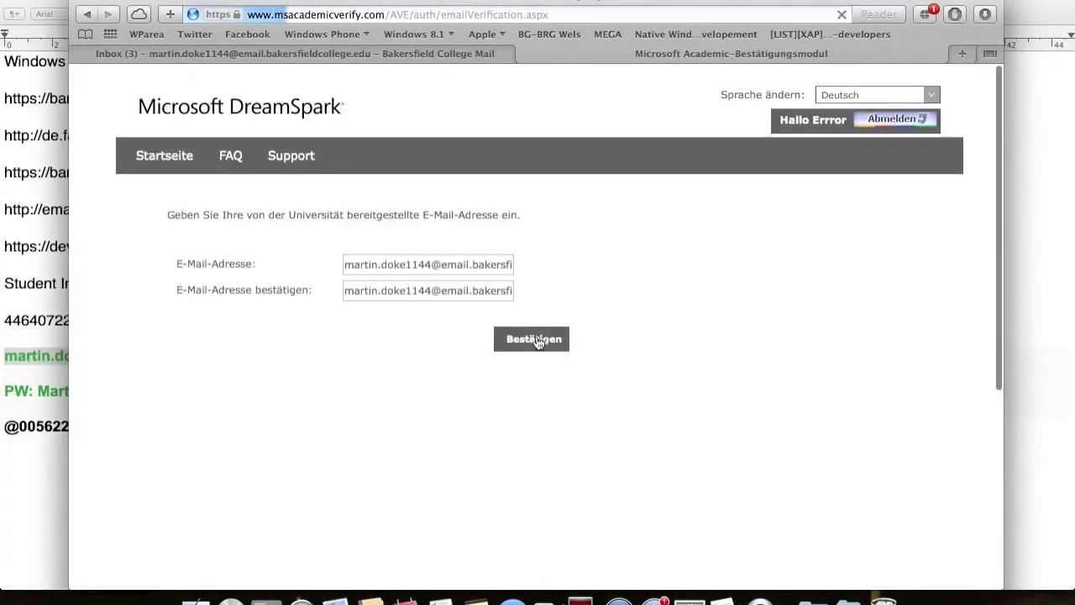
# - Open the Microsoft Academic Verification e-mail, follow its link, and continue past the Glückwunsch confirmation
pyautogui.click(400, 55)
pyautogui.click(343, 174)
pyautogui.click(528, 211)
pyautogui.click(530, 301)
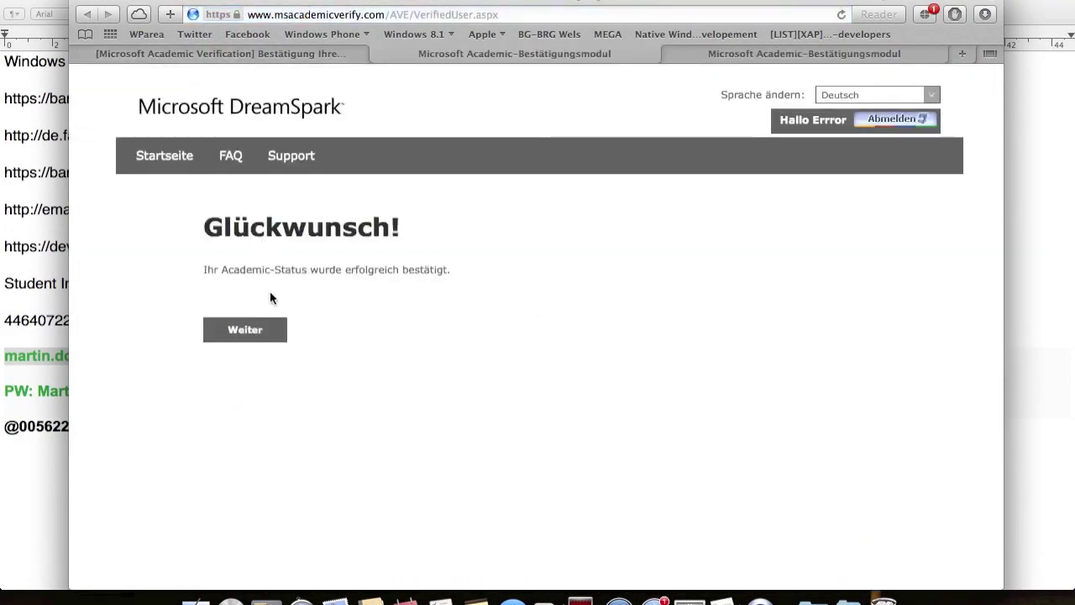
pyautogui.click(251, 330)
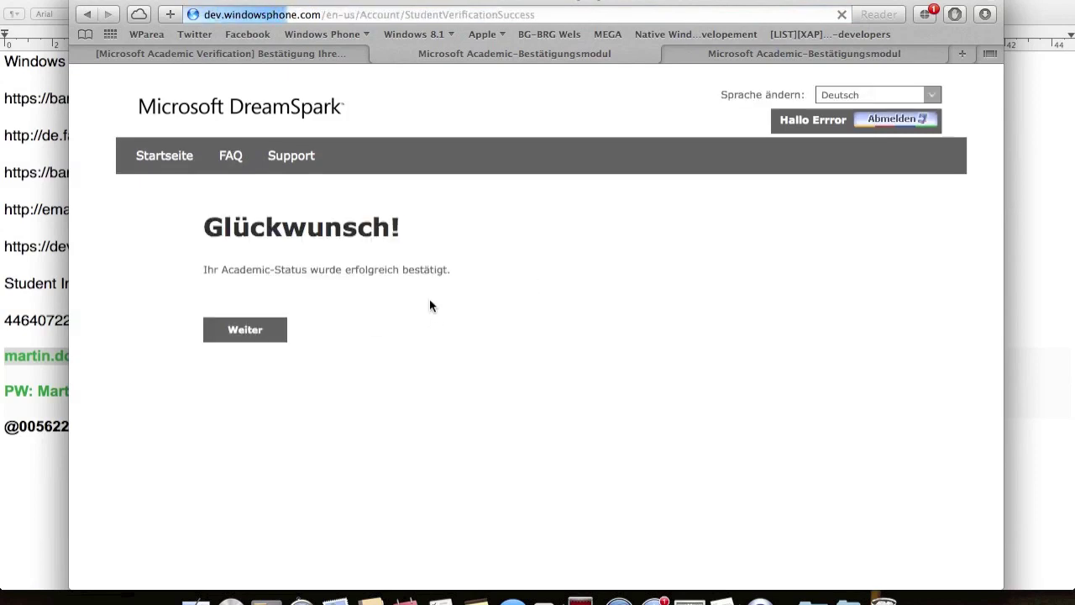
pyautogui.click(752, 52)
# - Close the leftover verification tab and submit the free 'I'm a student' payment option
pyautogui.click(672, 54)
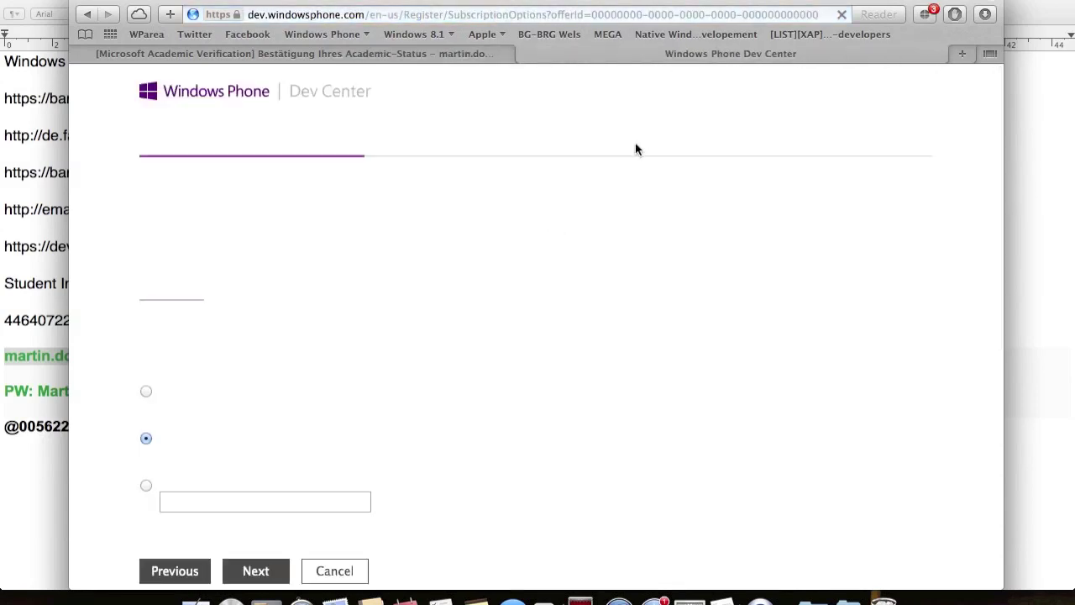
pyautogui.scroll(-2, 504, 352)
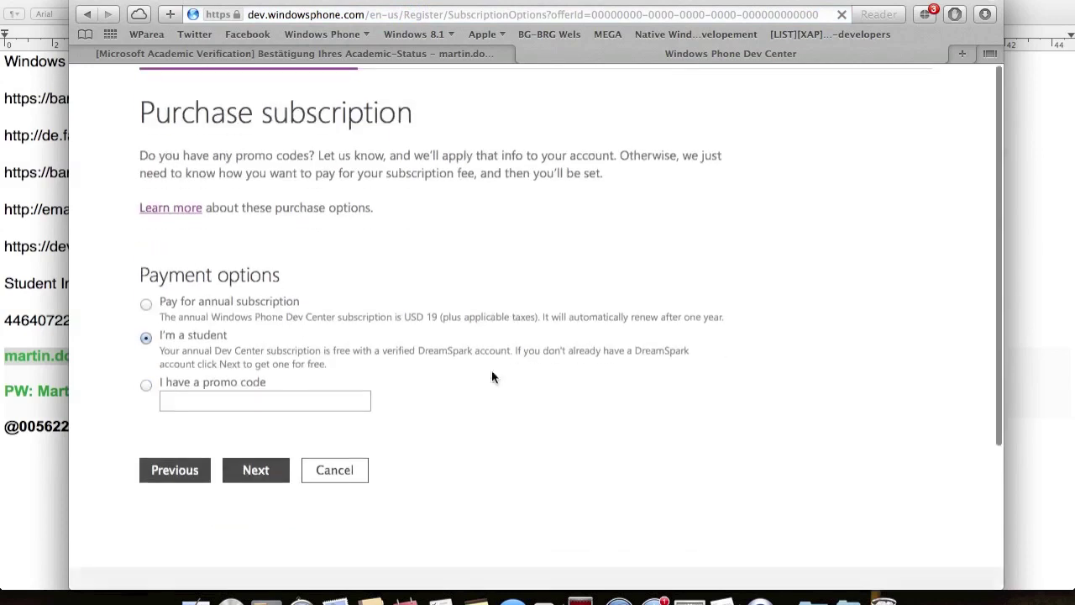
pyautogui.click(257, 483)
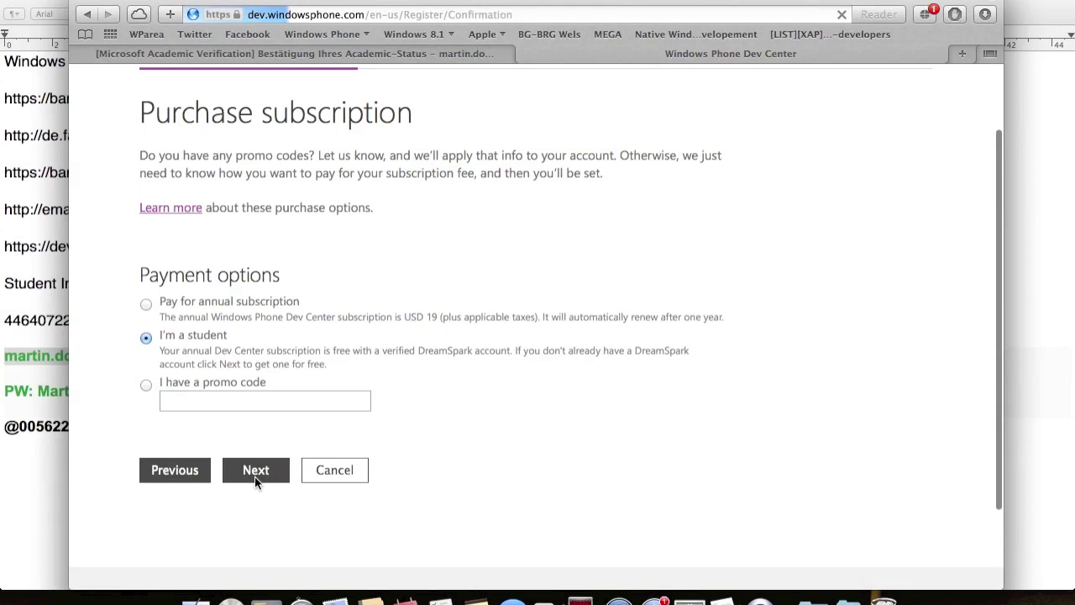
pyautogui.scroll(-10, 266, 393)
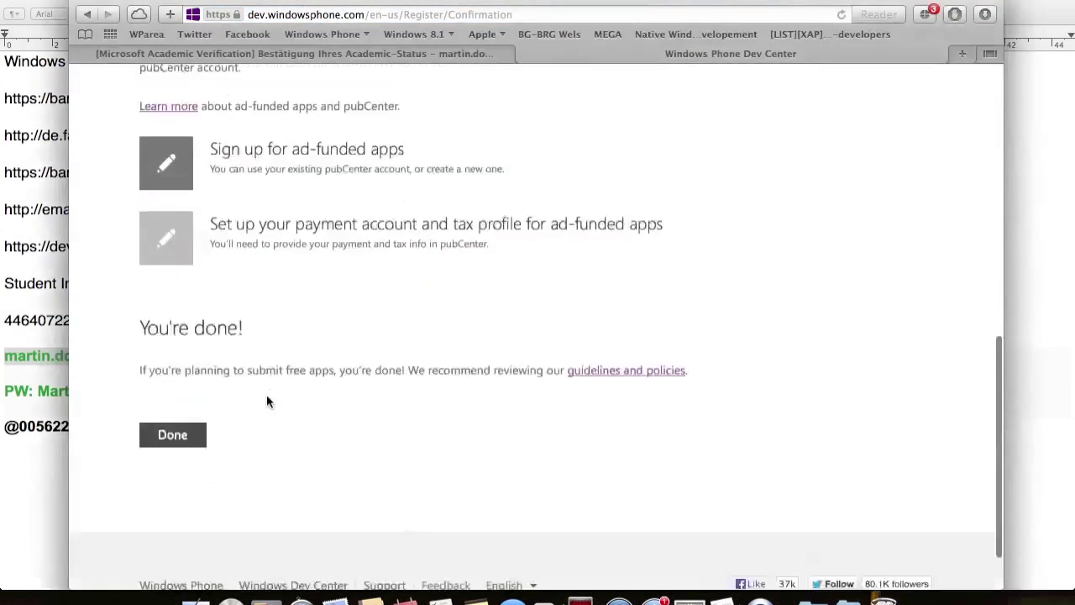
# - Go from the Dashboard to GET SDK and browse the SDK 8.0, 7.8 update and 7.1 downloads
pyautogui.click(201, 415)
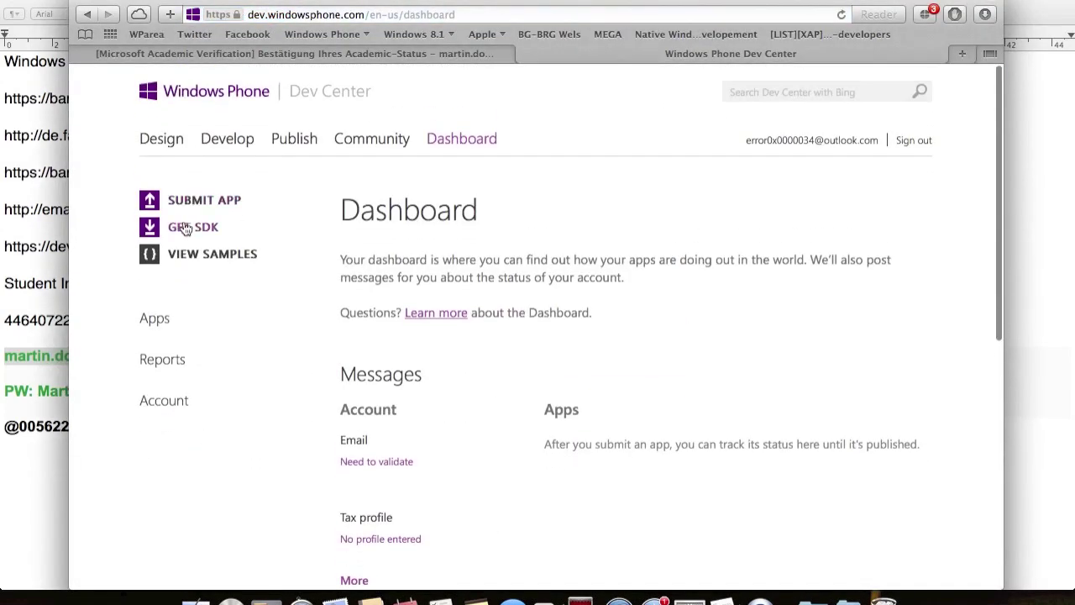
pyautogui.click(184, 227)
pyautogui.scroll(-1, 497, 359)
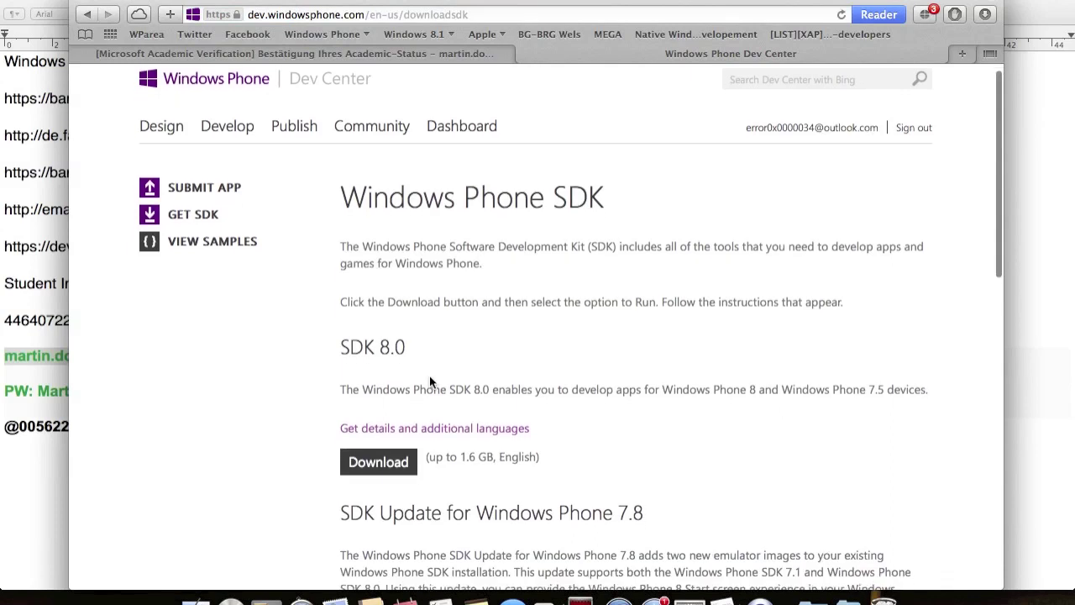
pyautogui.moveTo(352, 347); pyautogui.dragTo(443, 345)
pyautogui.click(454, 346)
pyautogui.scroll(-1, 453, 348)
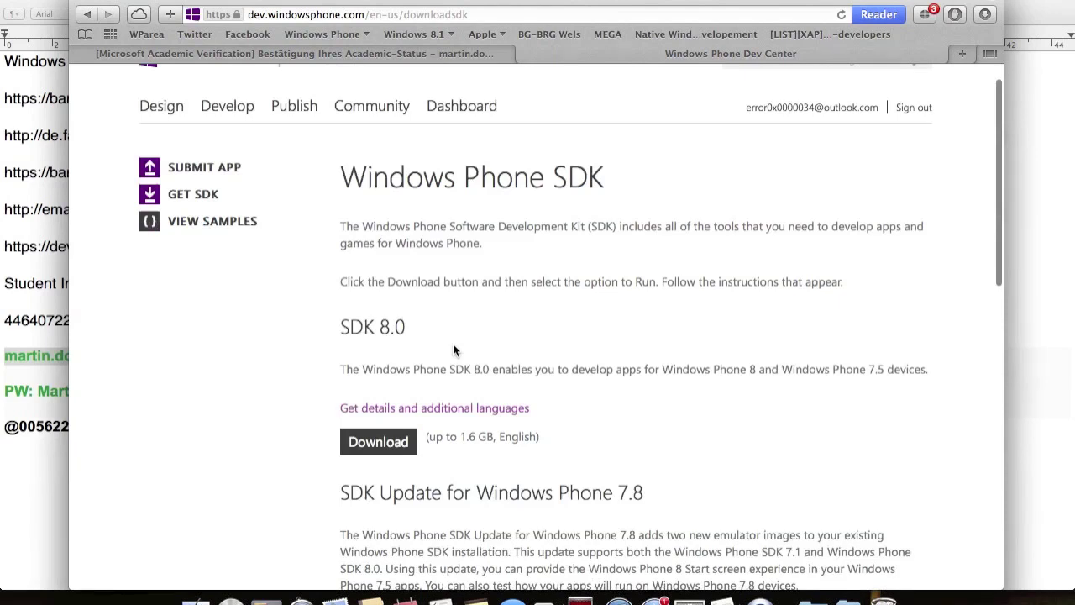
pyautogui.scroll(-10, 452, 349)
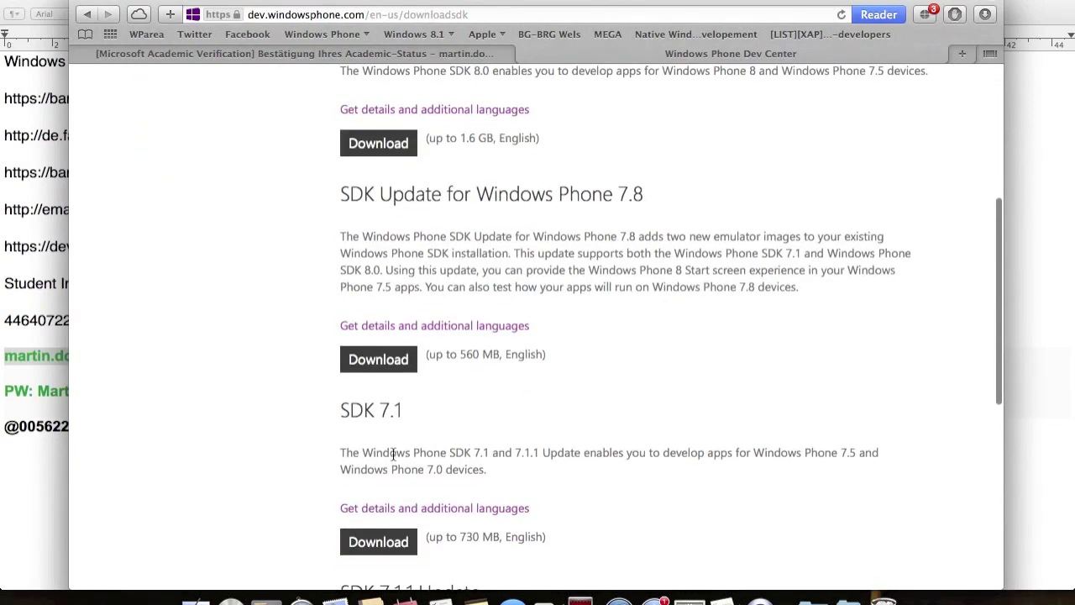